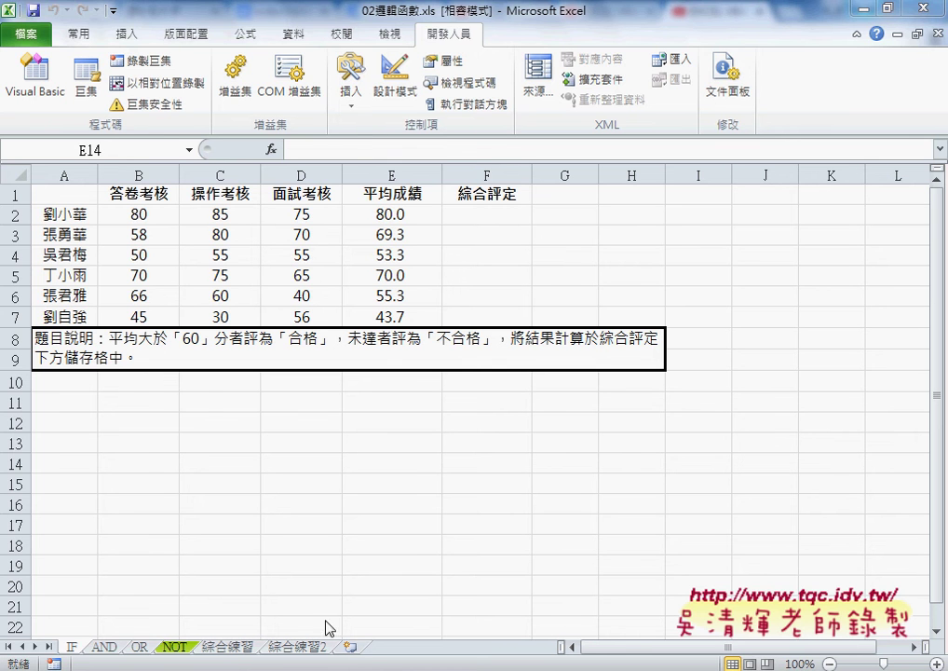
# Open the 綜合練習 sheet and check J4's =I4/G4 weight-change percentage formula
pyautogui.click(233, 649)
pyautogui.click(233, 649)
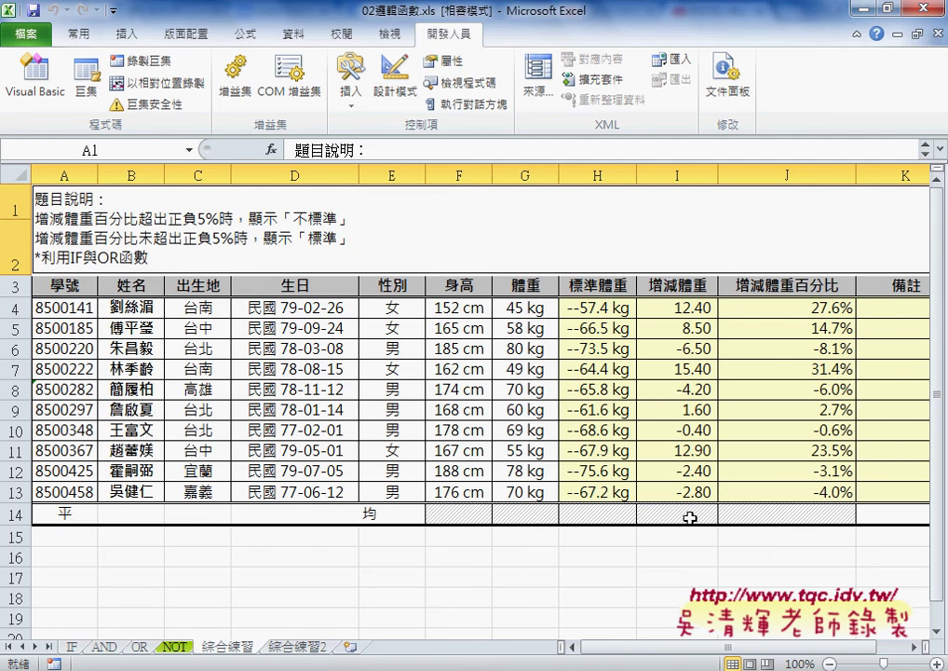
pyautogui.click(820, 309)
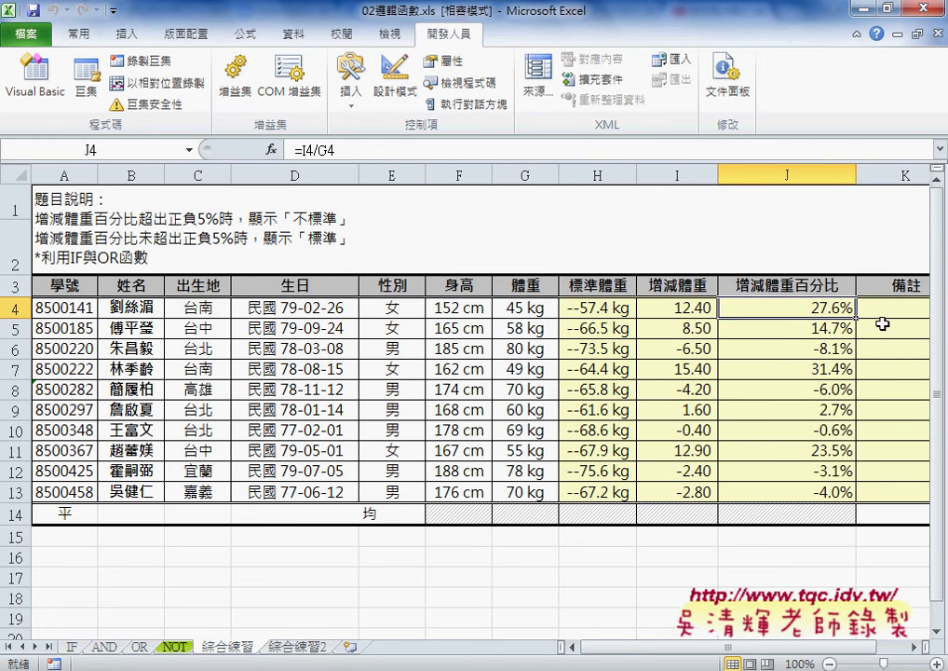
pyautogui.moveTo(753, 649); pyautogui.dragTo(762, 652)
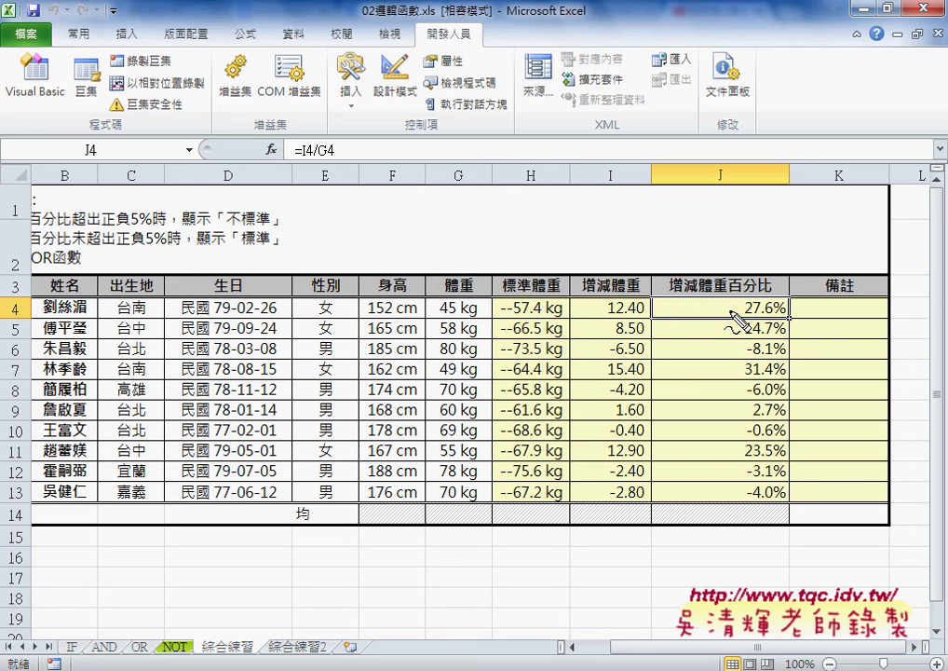
pyautogui.moveTo(744, 317); pyautogui.dragTo(780, 320)
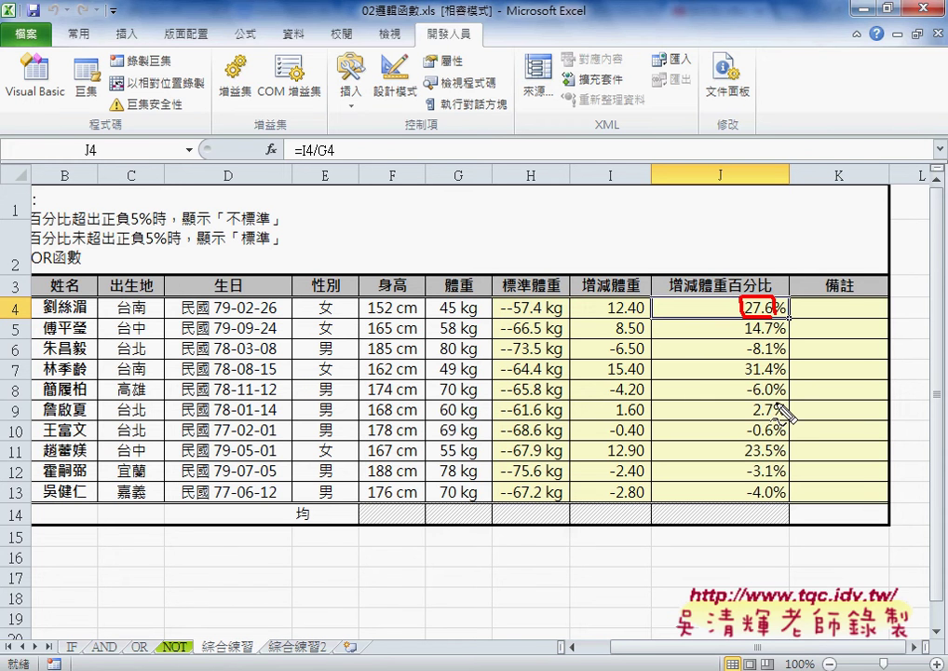
pyautogui.moveTo(749, 355); pyautogui.dragTo(770, 355)
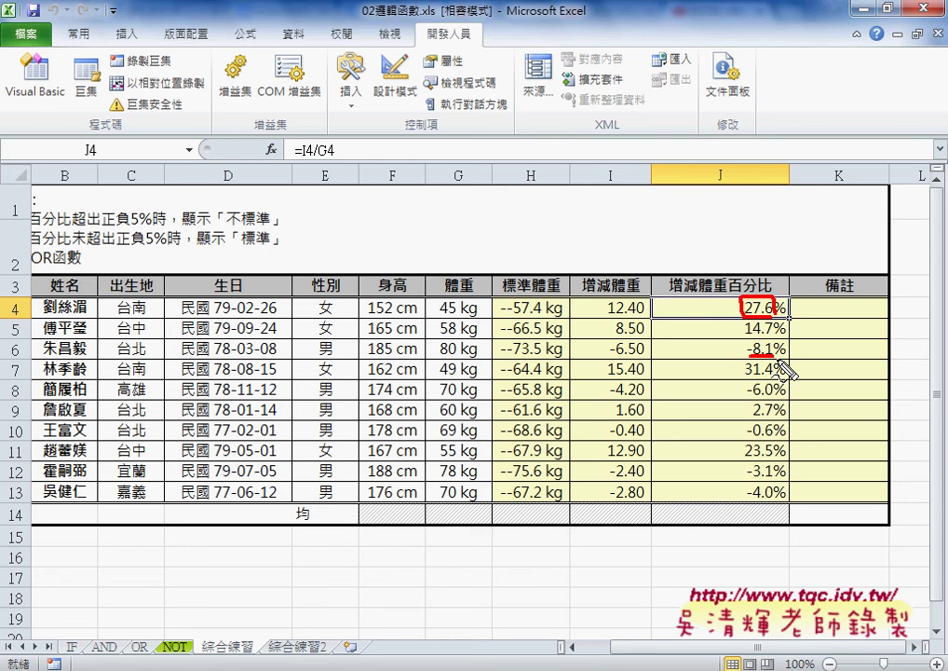
pyautogui.press('Escape')
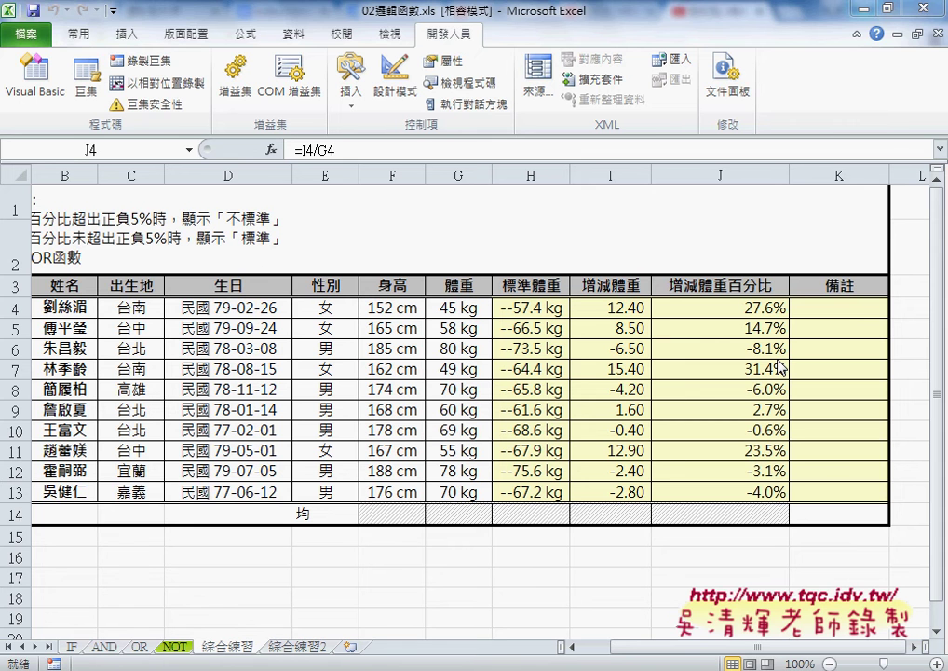
pyautogui.click(846, 309)
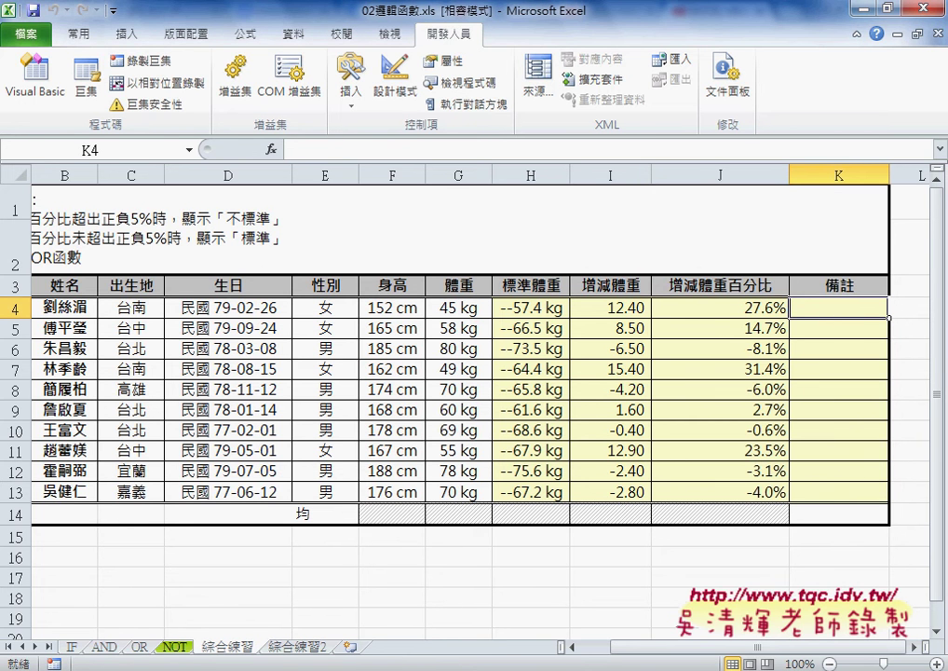
# Enter the header VBA in cell L3, beside the 備註 column
pyautogui.click(918, 647)
pyautogui.click(917, 648)
pyautogui.click(918, 647)
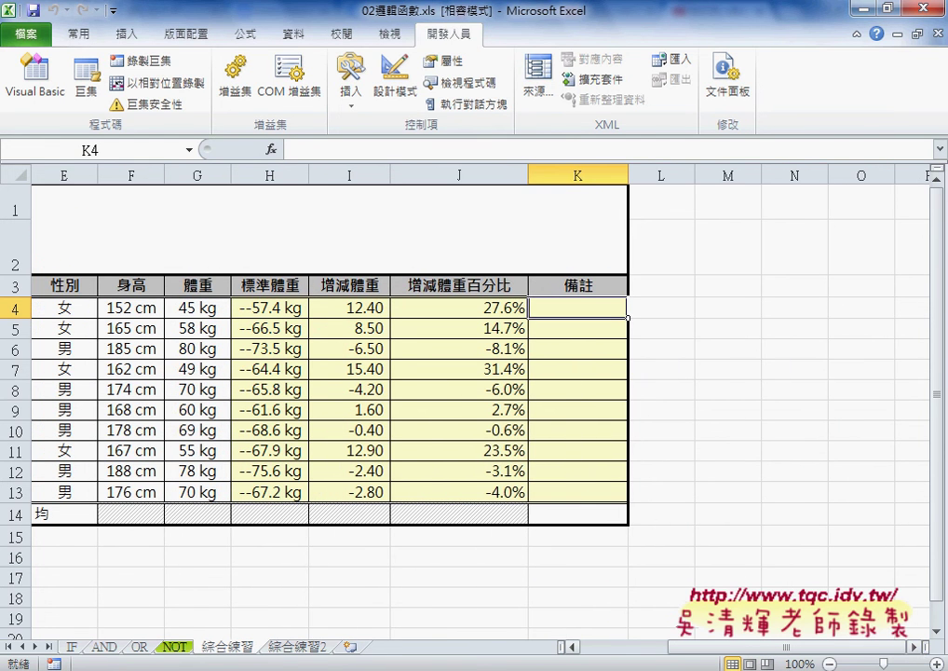
pyautogui.click(669, 284)
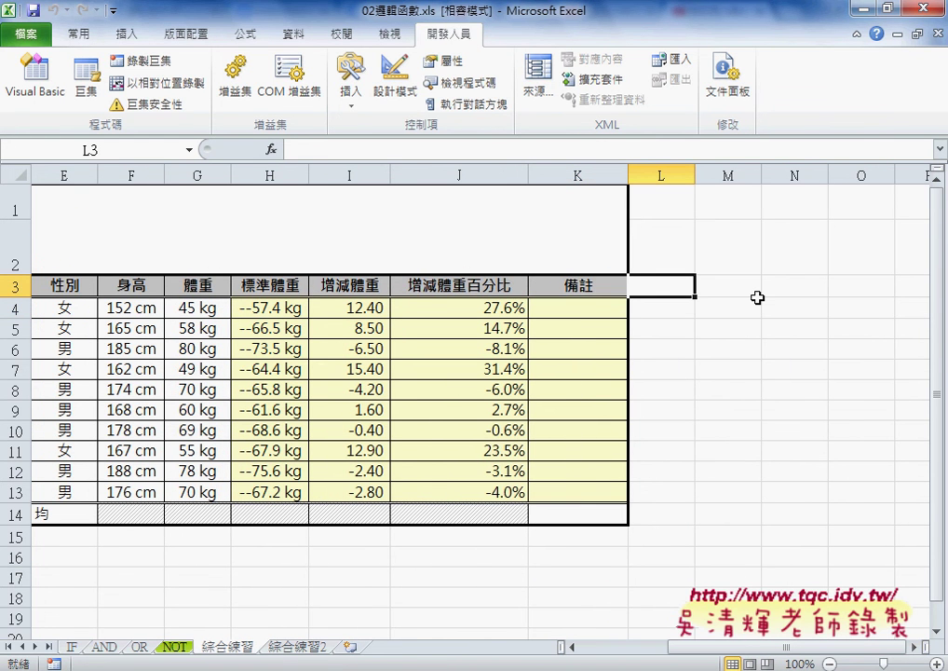
pyautogui.write('VB')
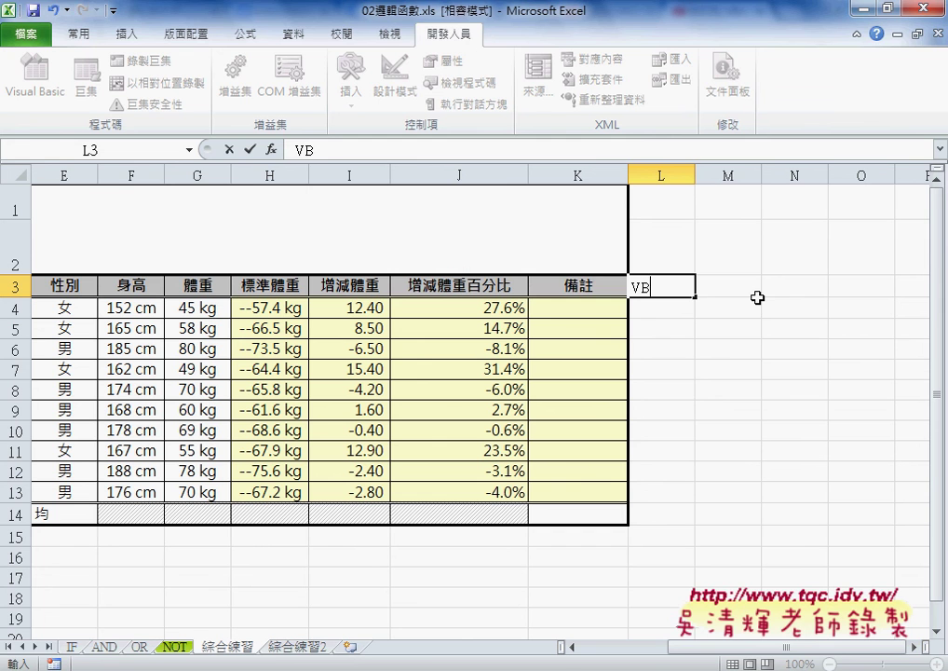
pyautogui.write('A')
pyautogui.click(578, 285)
# Select K4:K13 and L4:L13, mark the VBA column with pen notes, then clear them
pyautogui.moveTo(575, 308); pyautogui.dragTo(571, 496)
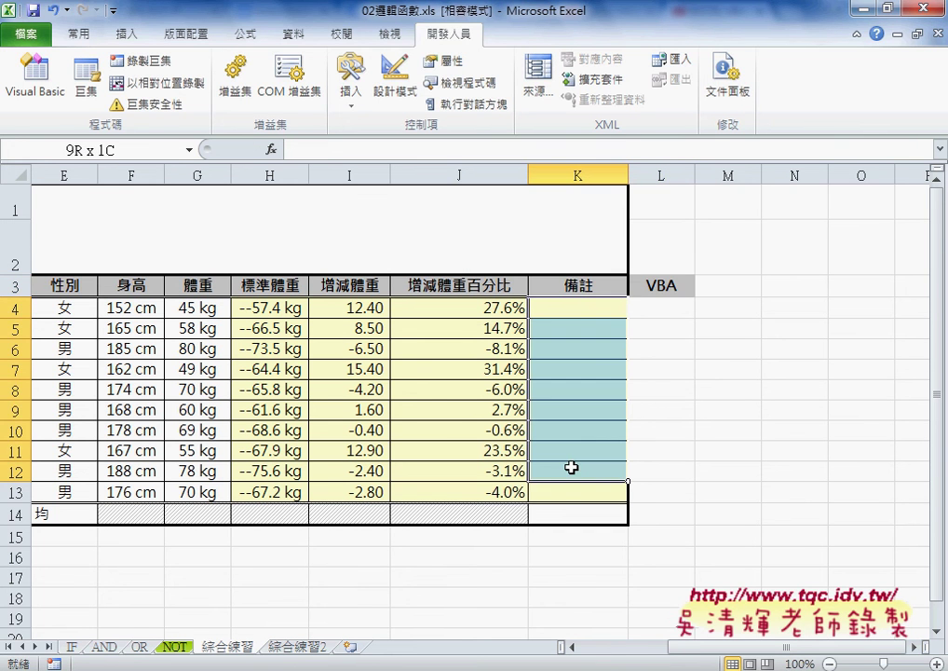
pyautogui.moveTo(667, 310); pyautogui.dragTo(662, 484)
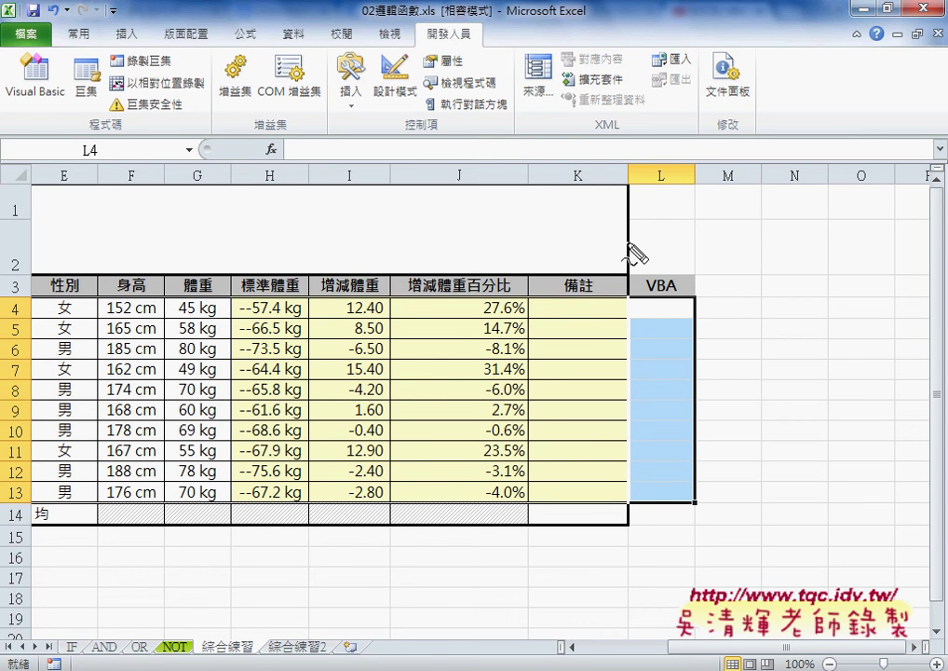
pyautogui.moveTo(627, 257)
pyautogui.mouseDown()
pyautogui.moveTo(695, 249)
pyautogui.moveTo(680, 250)
pyautogui.mouseUp()
pyautogui.moveTo(657, 304)
pyautogui.mouseDown()
pyautogui.moveTo(656, 355)
pyautogui.moveTo(675, 358)
pyautogui.mouseUp()
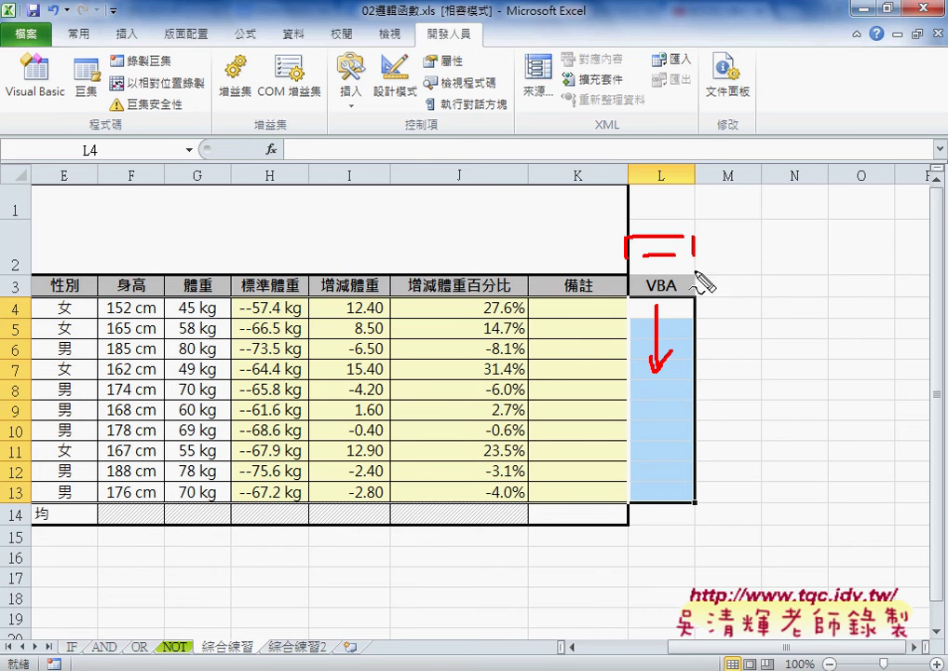
pyautogui.moveTo(694, 276); pyautogui.dragTo(757, 298)
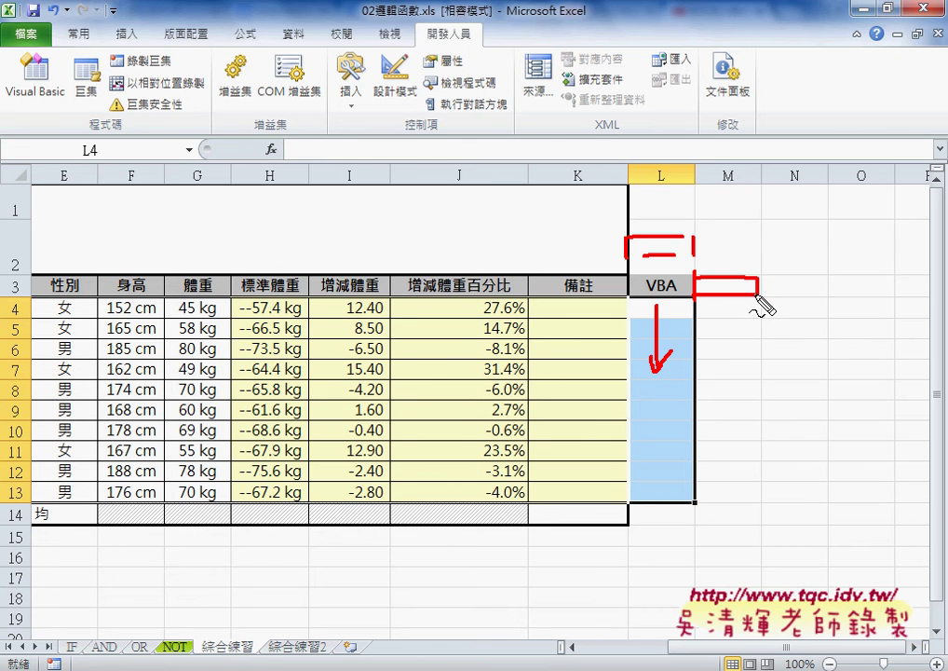
pyautogui.press('Escape')
# Type the header 自定函數 into cell M3 with the Chinese IME
pyautogui.click(750, 286)
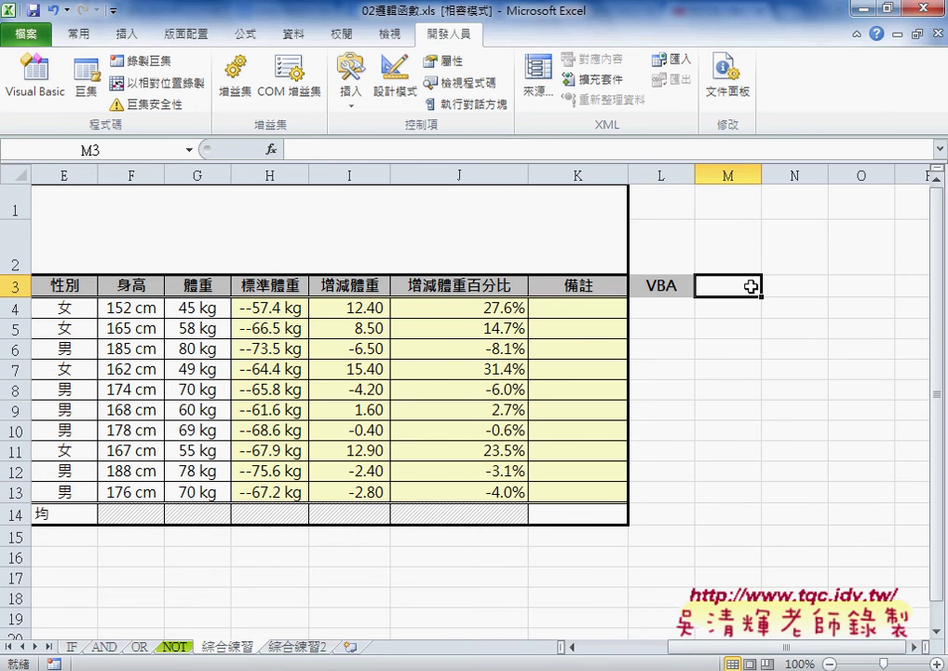
pyautogui.write(';')
pyautogui.press('BackSpace')
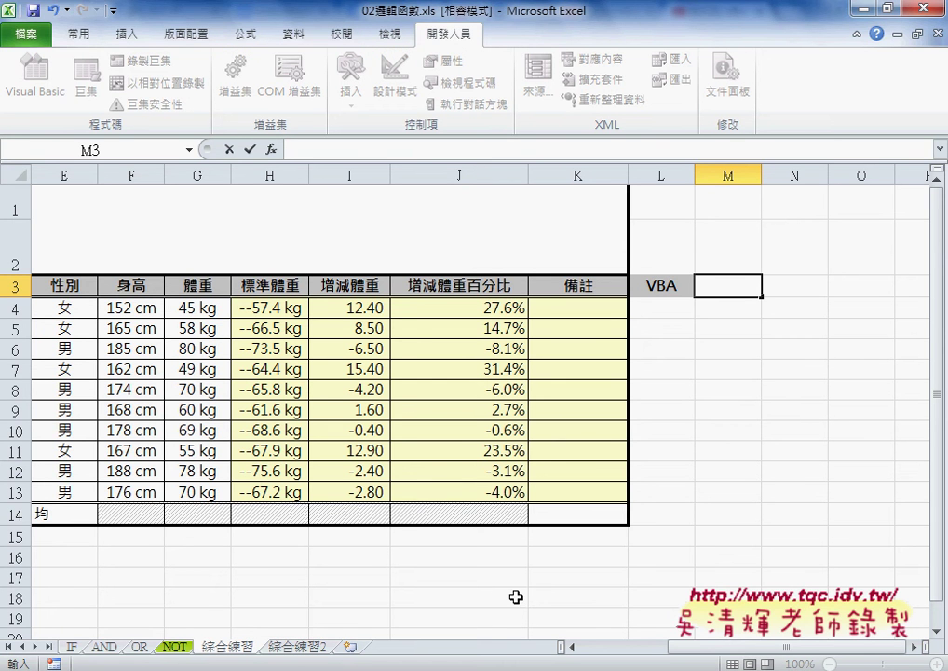
pyautogui.write('自')
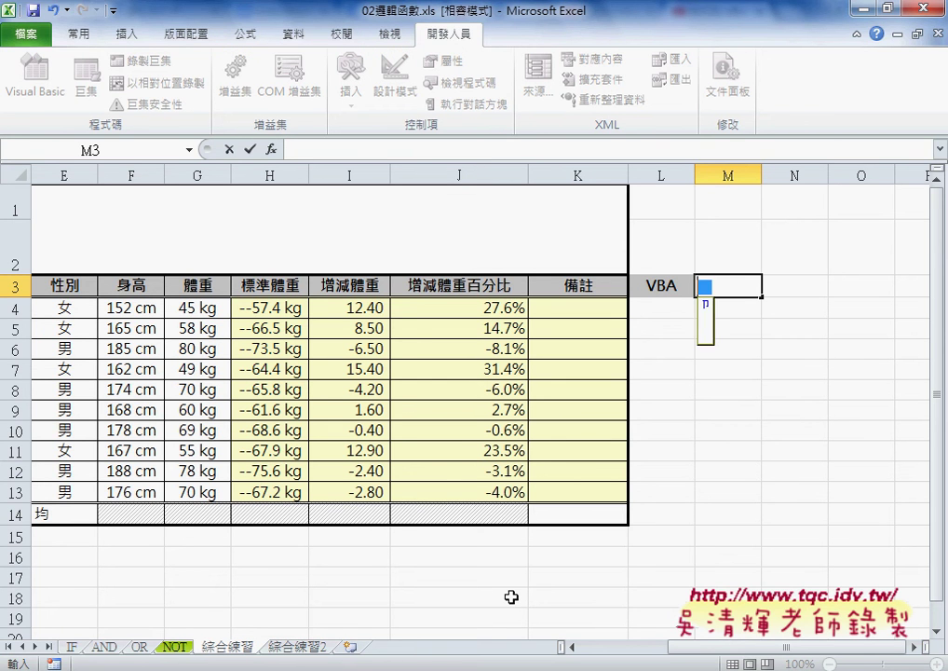
pyautogui.write('ㄉㄧㄥ')
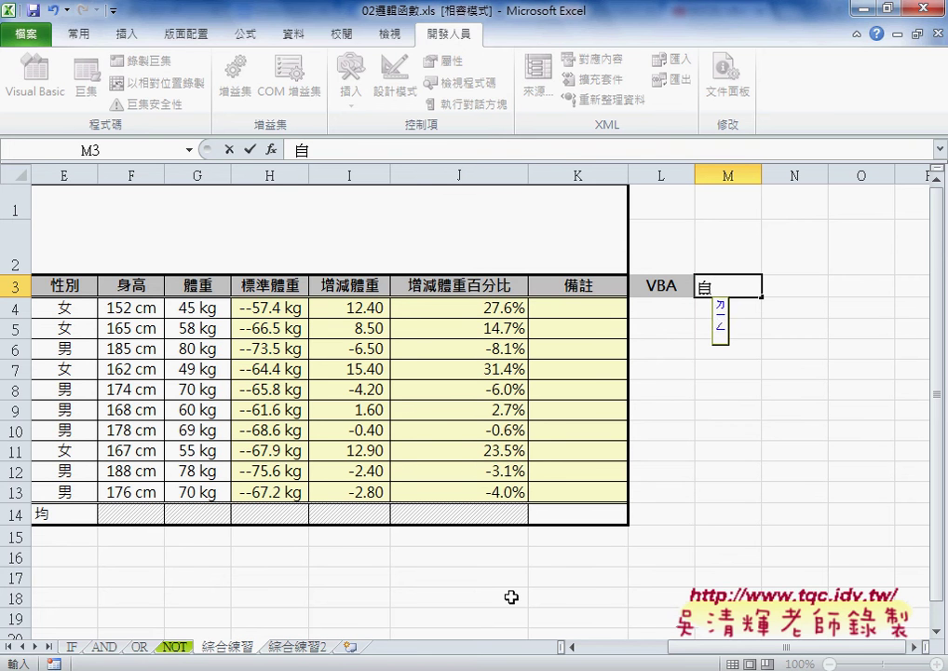
pyautogui.write('訂韓')
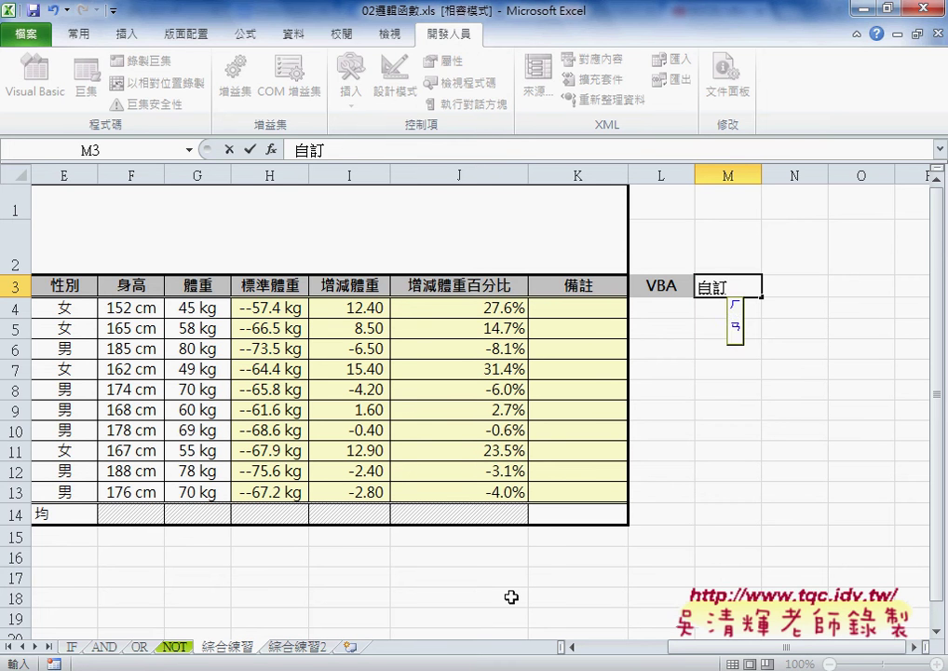
pyautogui.write('數')
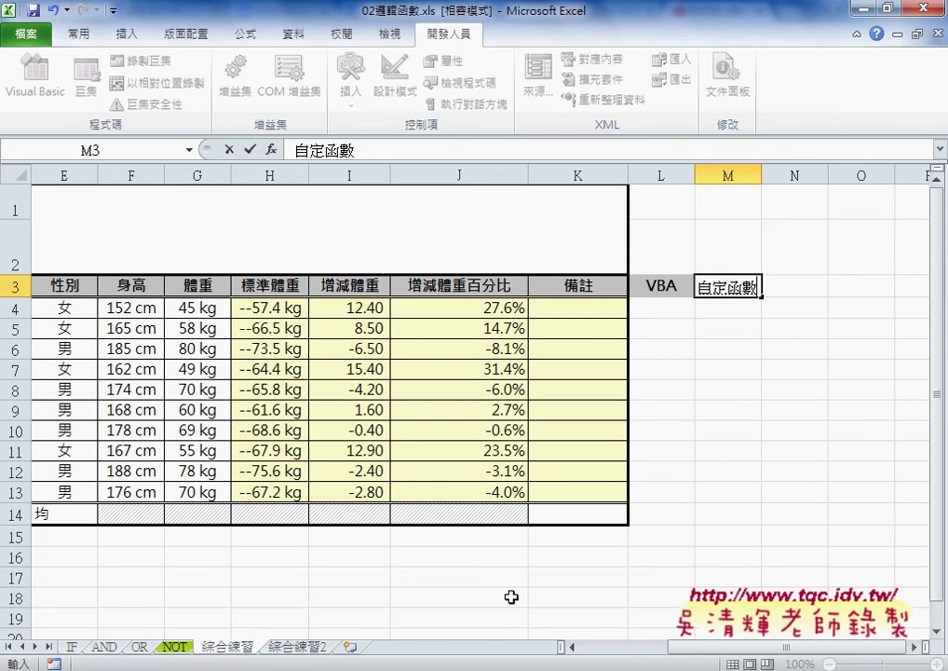
pyautogui.click(667, 320)
# Select cells M4 and L4 beneath the two new headers
pyautogui.click(724, 286)
pyautogui.click(725, 311)
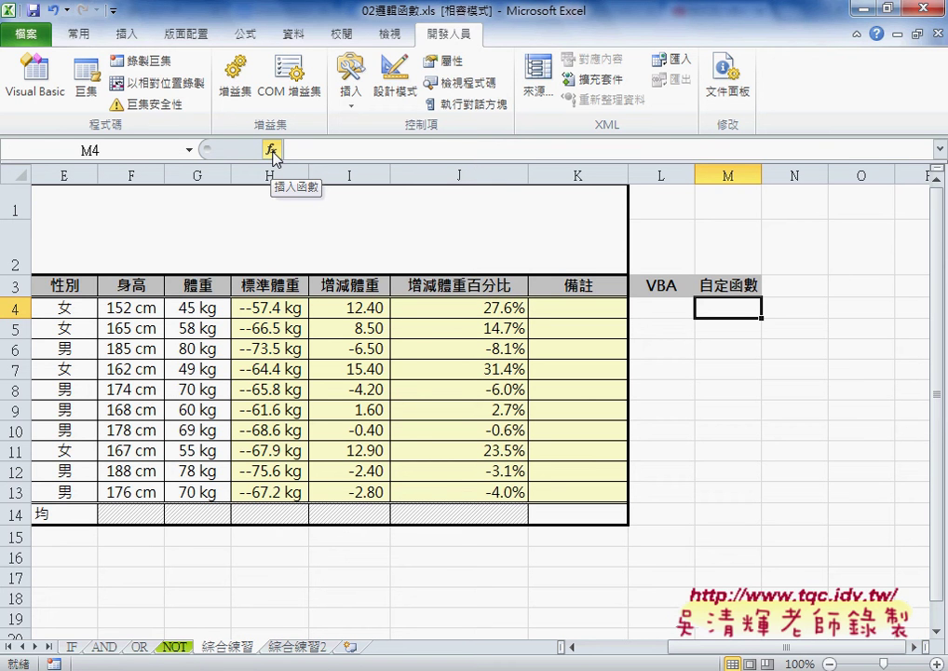
pyautogui.click(594, 310)
pyautogui.click(648, 307)
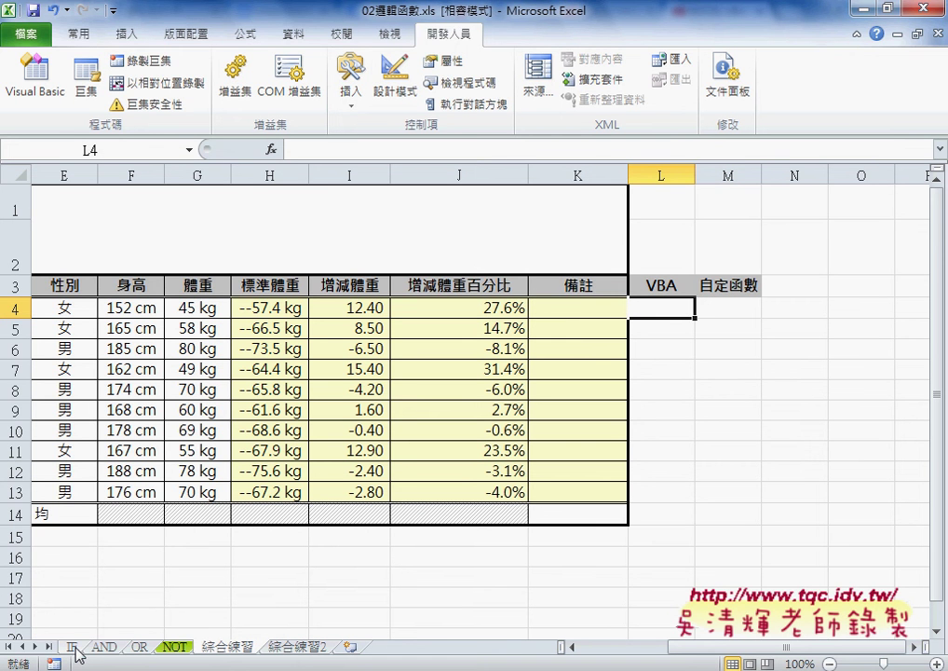
# Switch to the 綜合練習2 sheet and inspect D5 (年齡) and F5 (老人津貼)
pyautogui.click(300, 647)
pyautogui.scroll(2, 381, 590)
pyautogui.scroll(5, 381, 591)
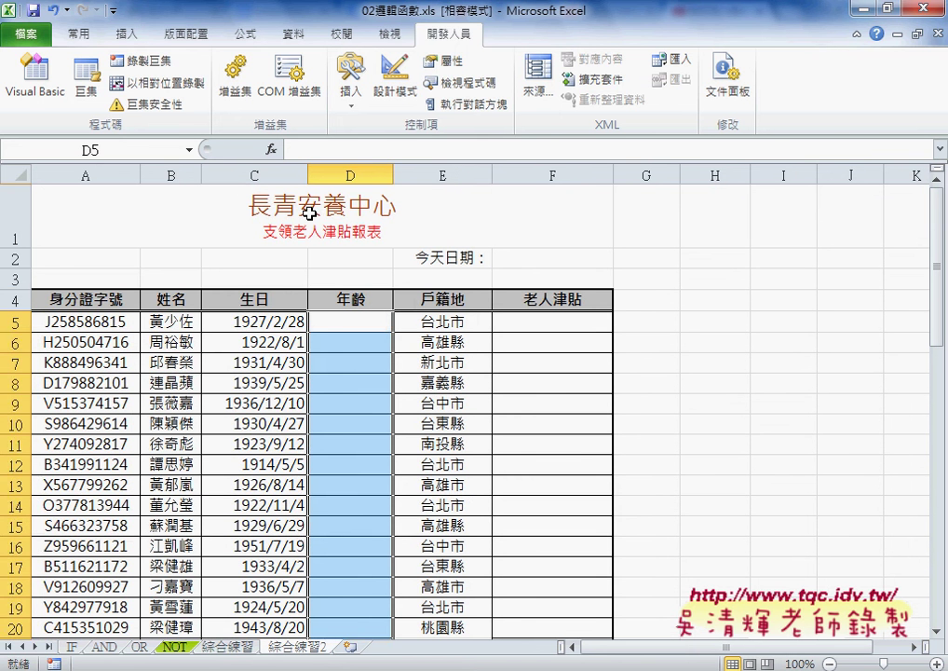
pyautogui.click(352, 320)
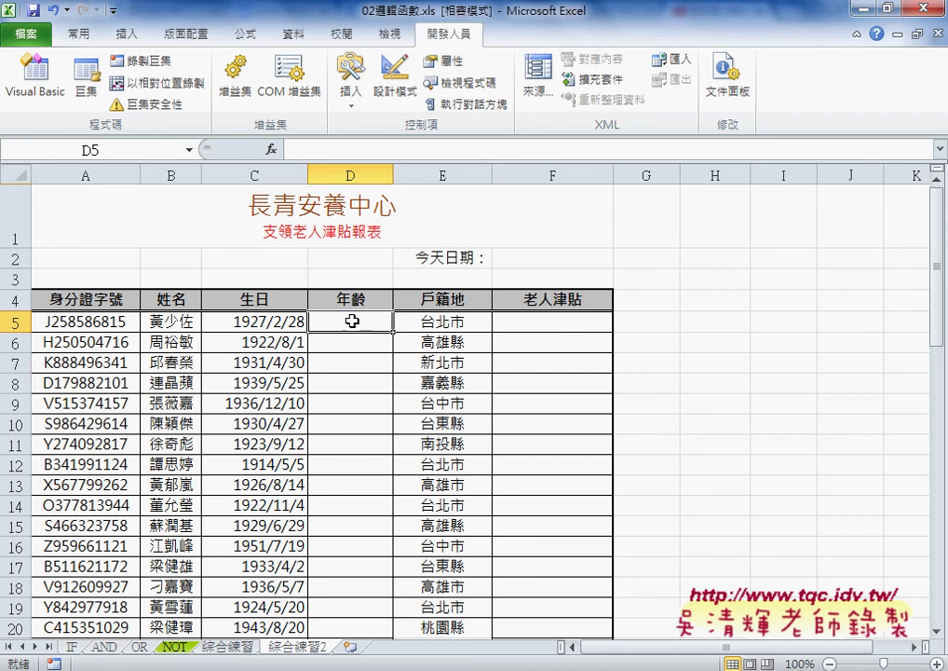
pyautogui.click(556, 326)
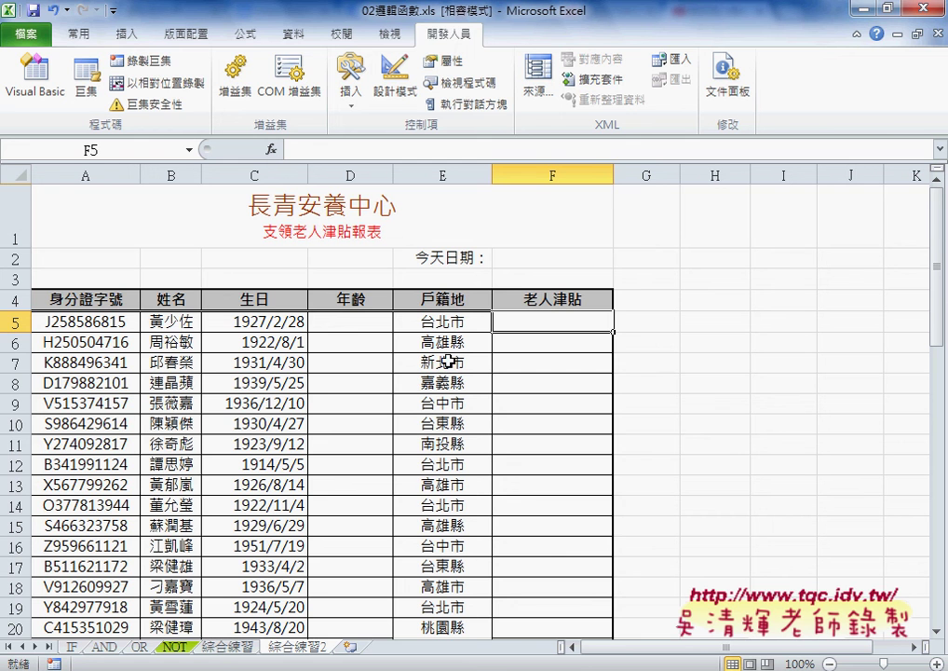
# Review birth date C5, age D5 and allowance F5, briefly revisiting the 綜合練習 sheet
pyautogui.click(271, 322)
pyautogui.click(342, 329)
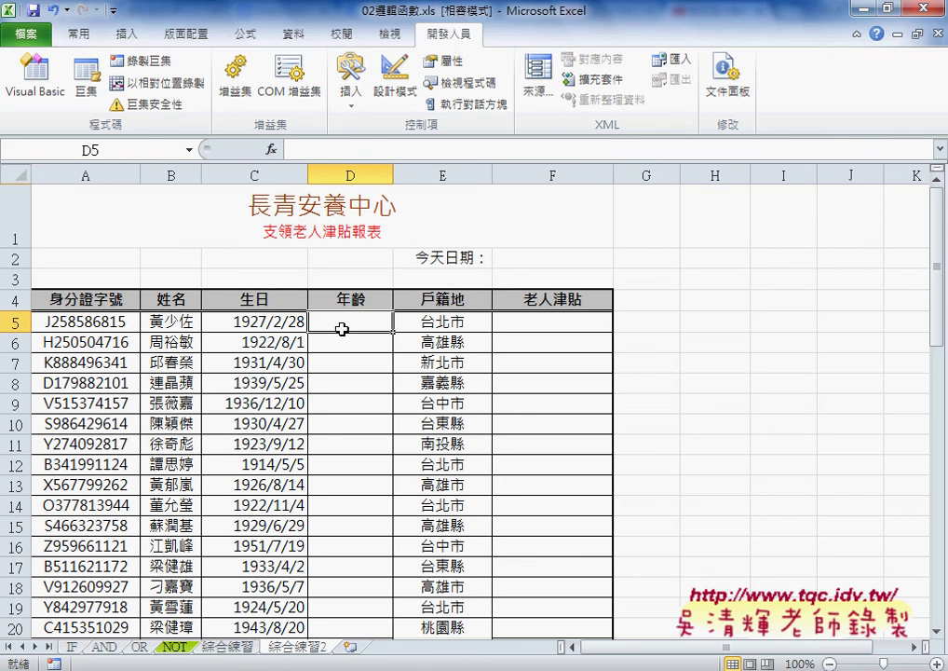
pyautogui.scroll(-3, 345, 326)
pyautogui.scroll(-5, 345, 326)
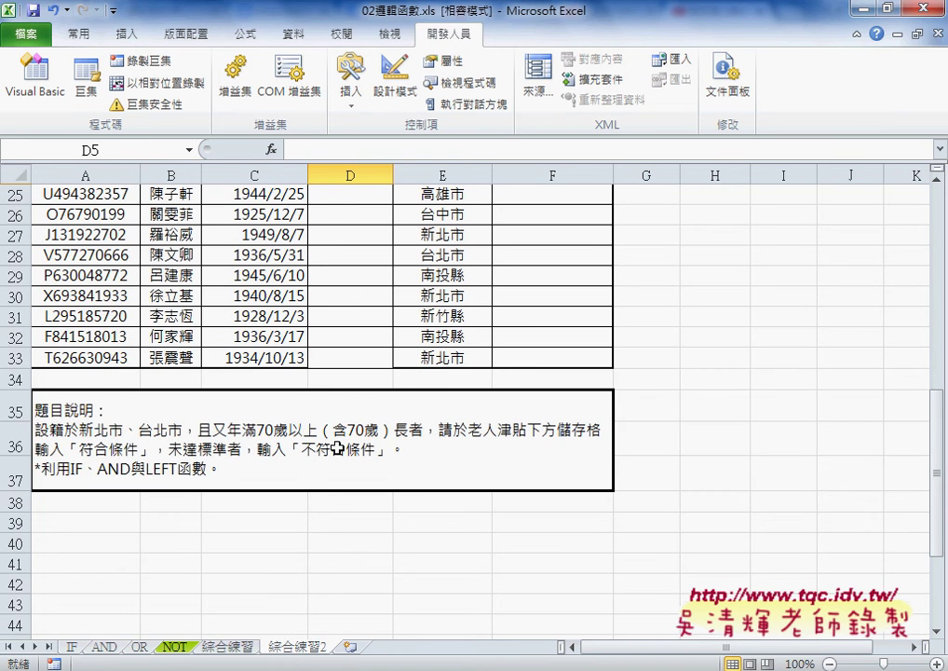
pyautogui.scroll(8, 355, 430)
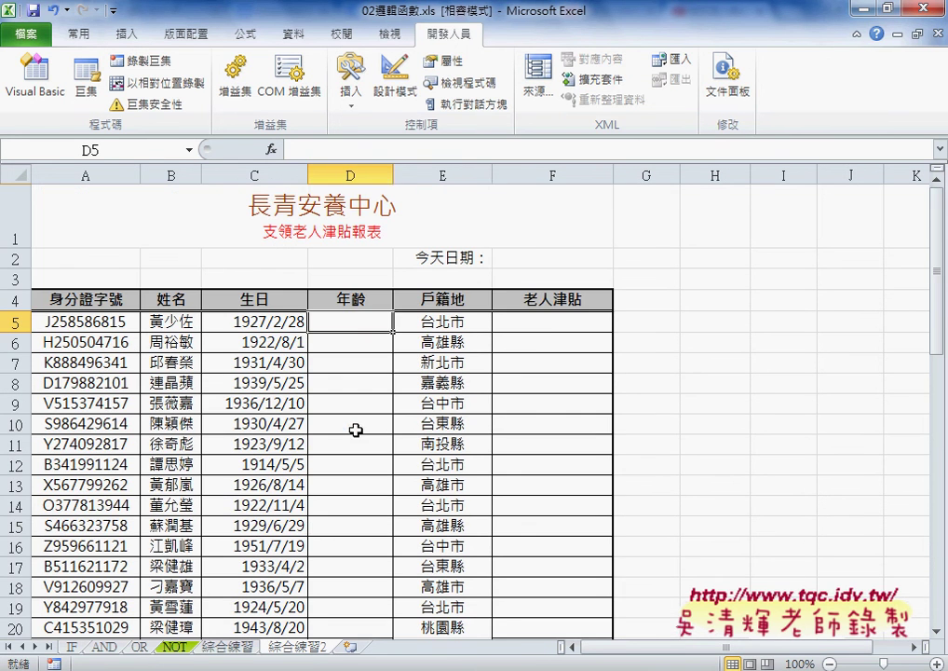
pyautogui.click(549, 323)
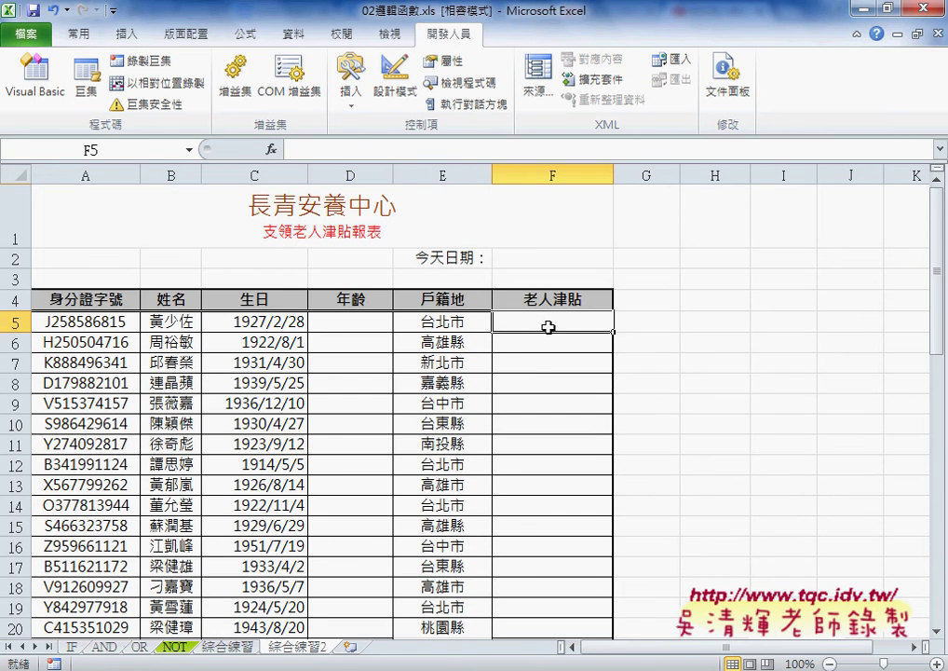
pyautogui.click(239, 646)
pyautogui.click(299, 650)
# On the IF sheet, insert the IF function from the 邏輯 category into cell F2
pyautogui.click(72, 647)
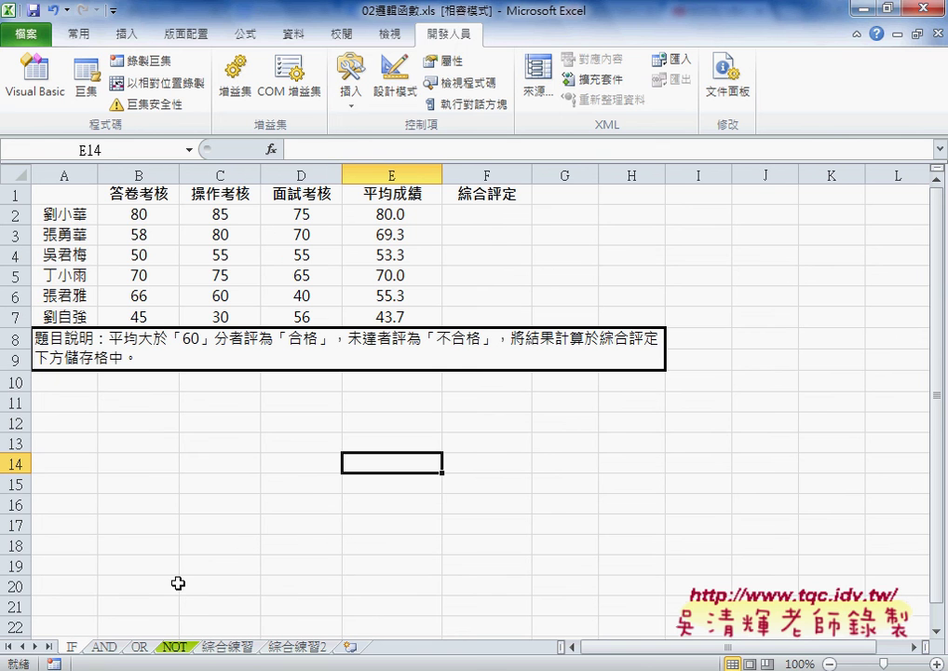
pyautogui.click(488, 218)
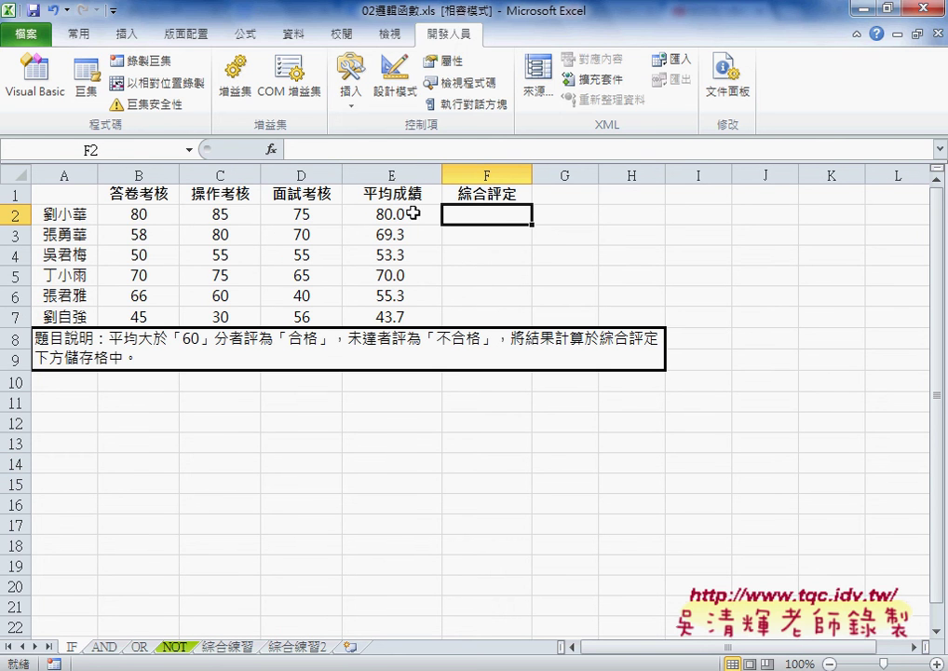
pyautogui.click(276, 155)
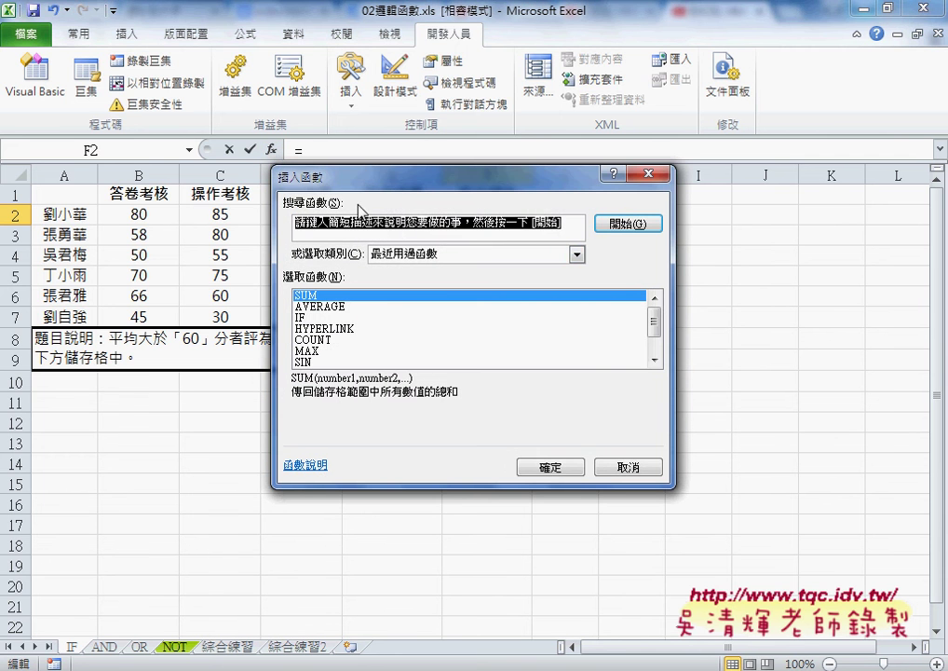
pyautogui.click(457, 253)
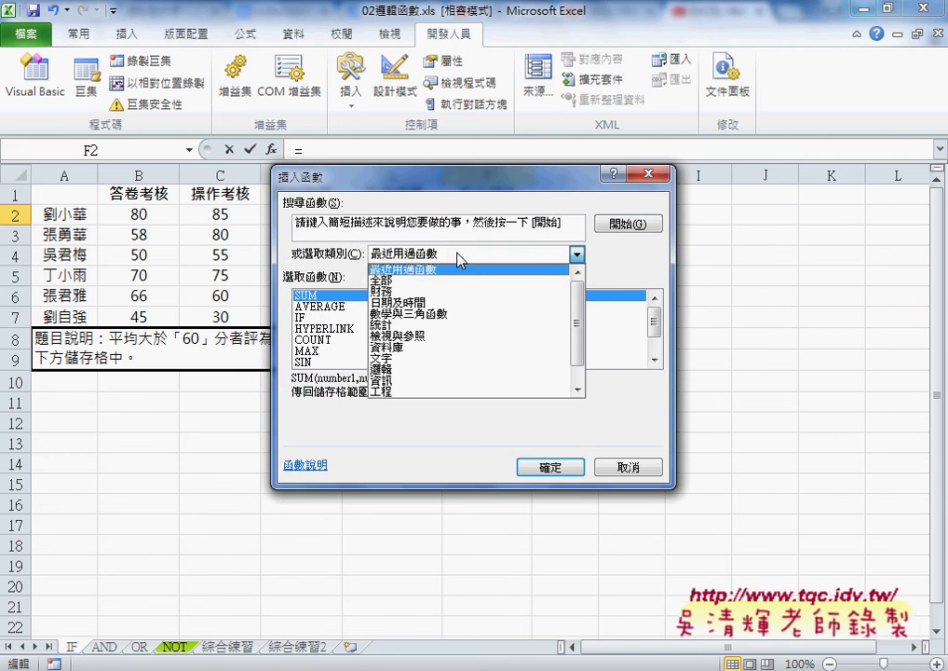
pyautogui.click(461, 369)
pyautogui.click(315, 317)
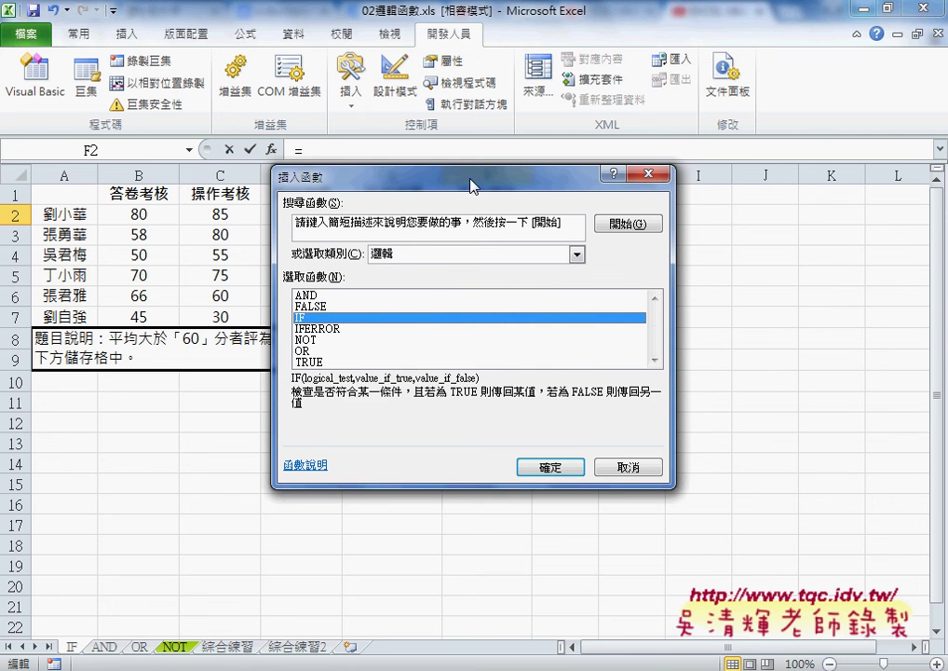
pyautogui.moveTo(474, 185); pyautogui.dragTo(472, 310)
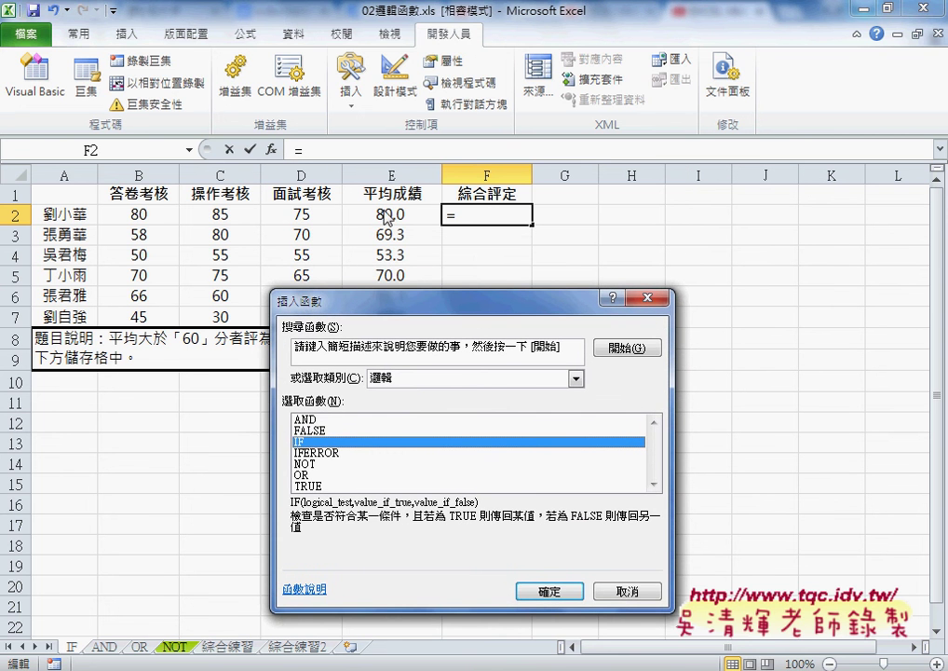
pyautogui.click(552, 592)
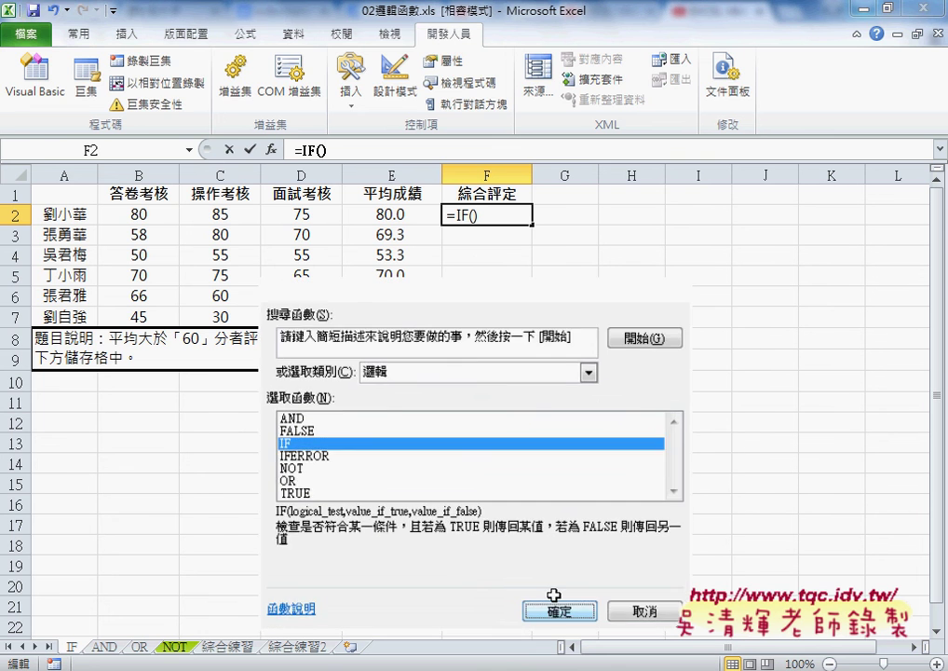
# Set IF arguments to E2>=60, 合格 if true, 不合格 if false, and confirm
pyautogui.click(391, 215)
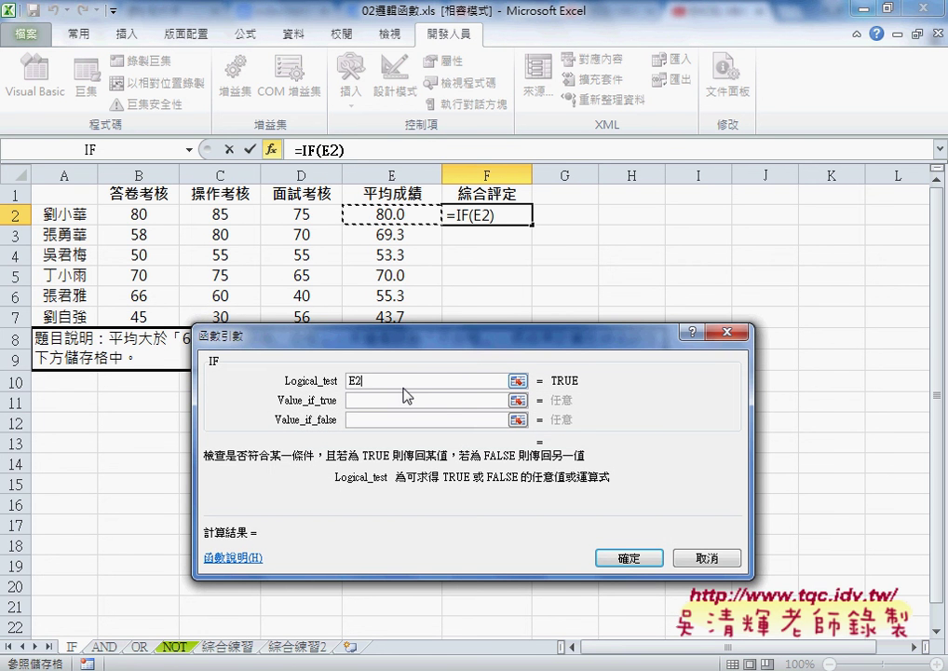
pyautogui.write('>')
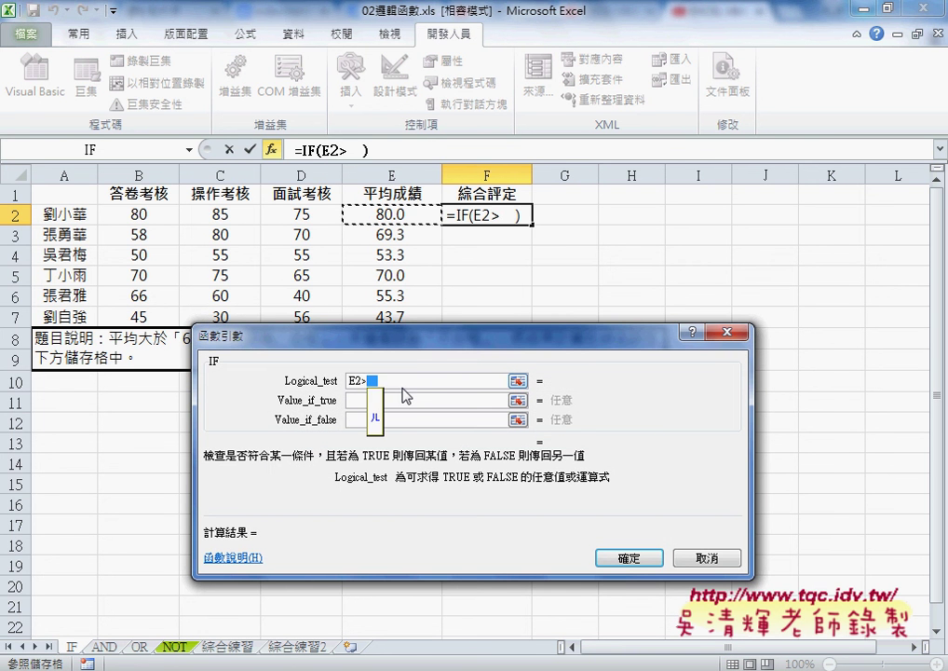
pyautogui.write('=')
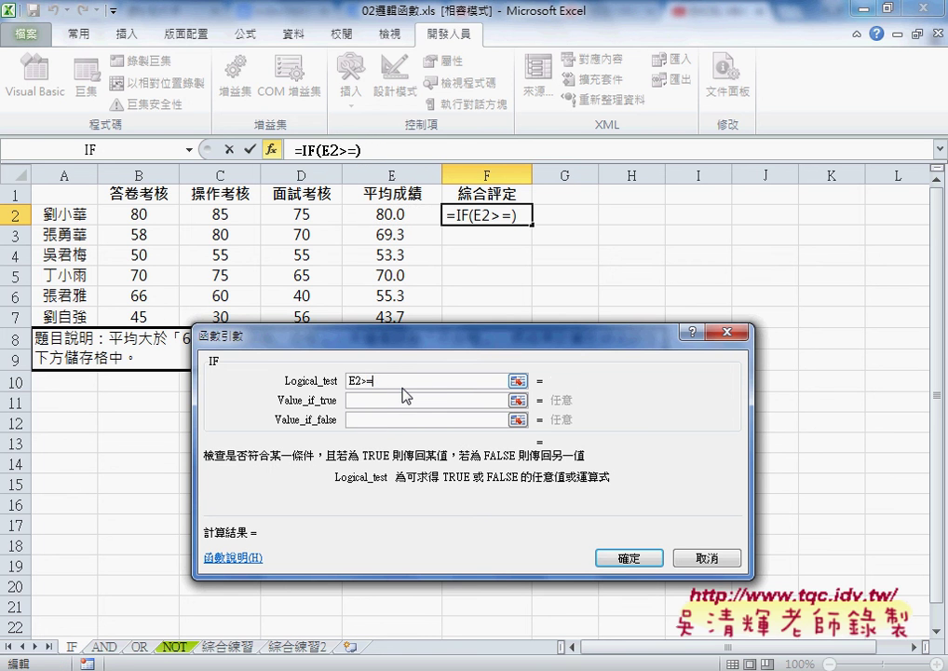
pyautogui.write('60')
pyautogui.click(402, 400)
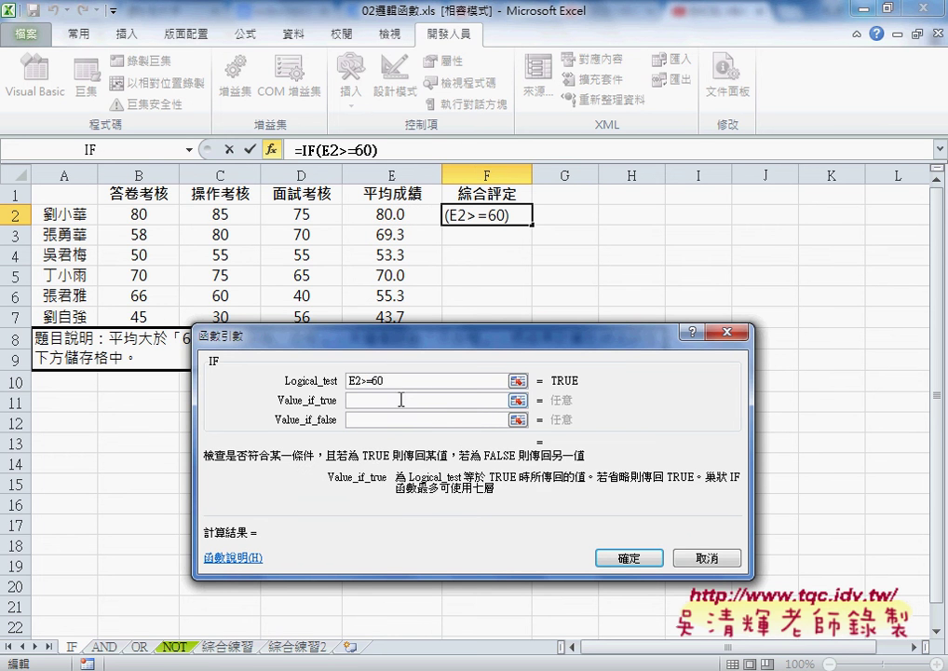
pyautogui.moveTo(401, 399); pyautogui.dragTo(407, 430)
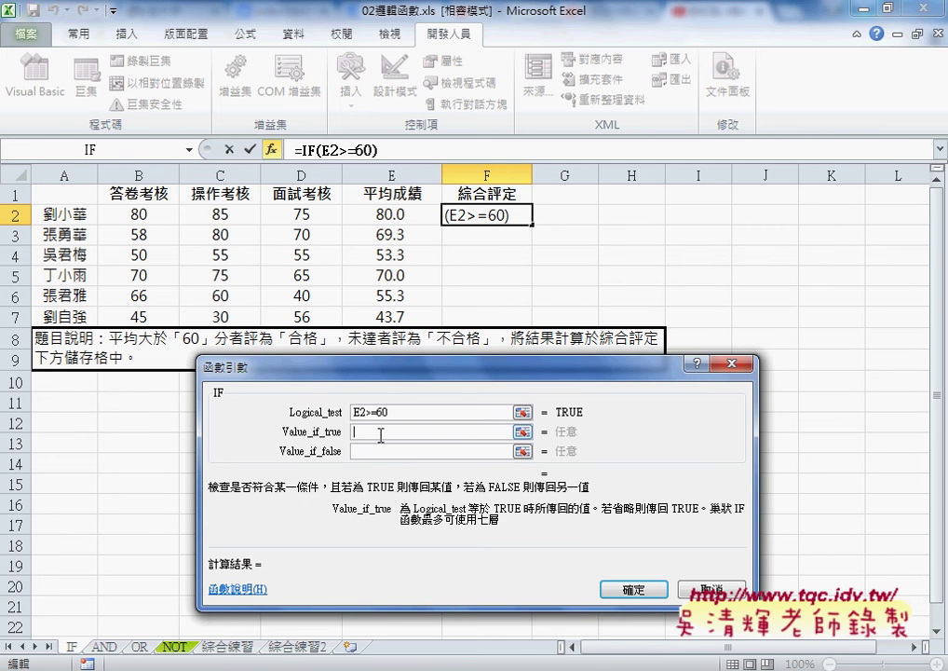
pyautogui.write('ㄏㄜ')
pyautogui.write('和')
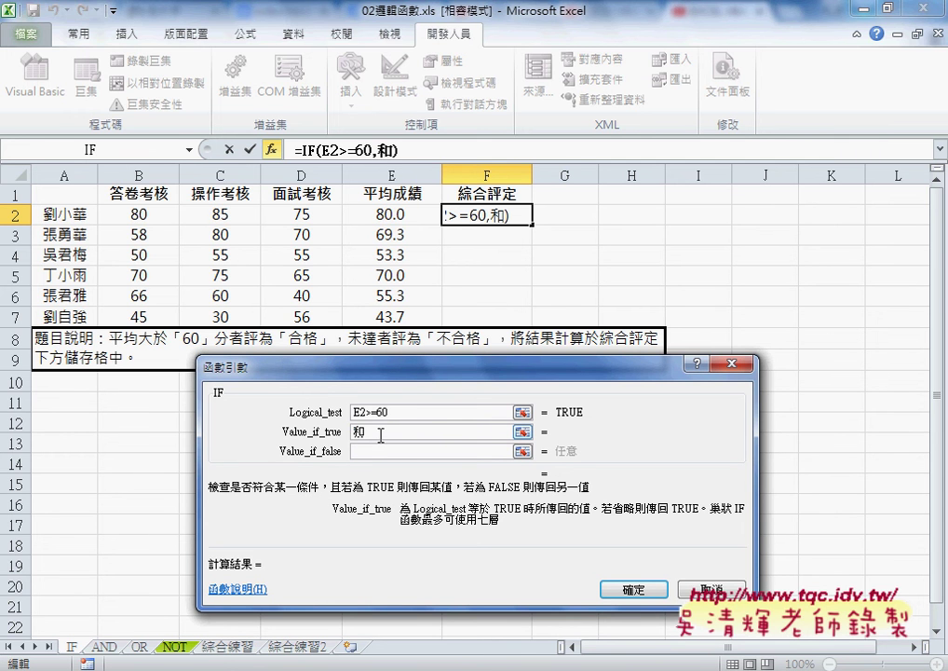
pyautogui.write('合格')
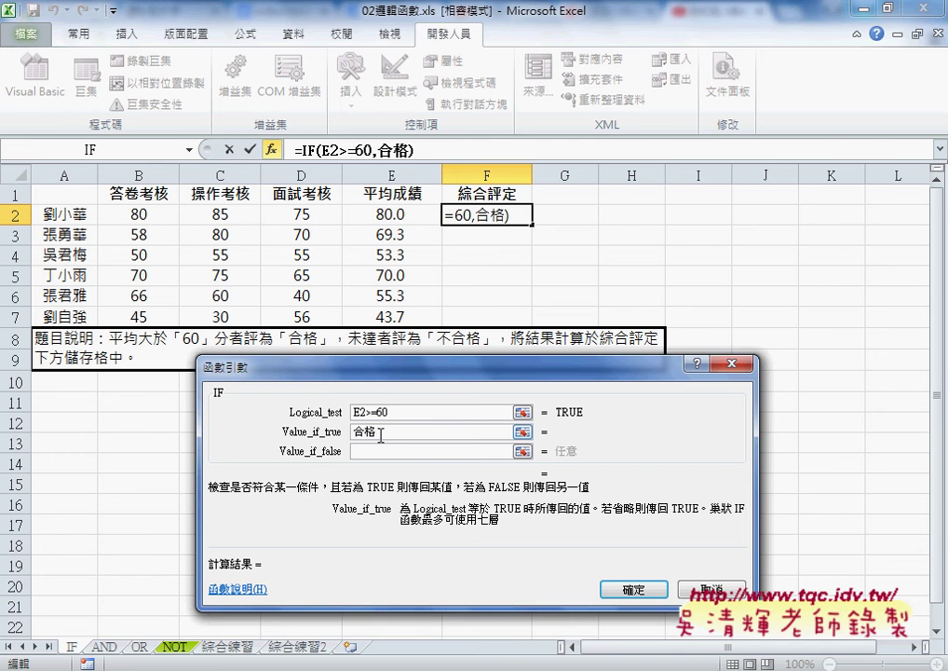
pyautogui.doubleClick(381, 435)
pyautogui.press('Tab')
pyautogui.write('合格",')
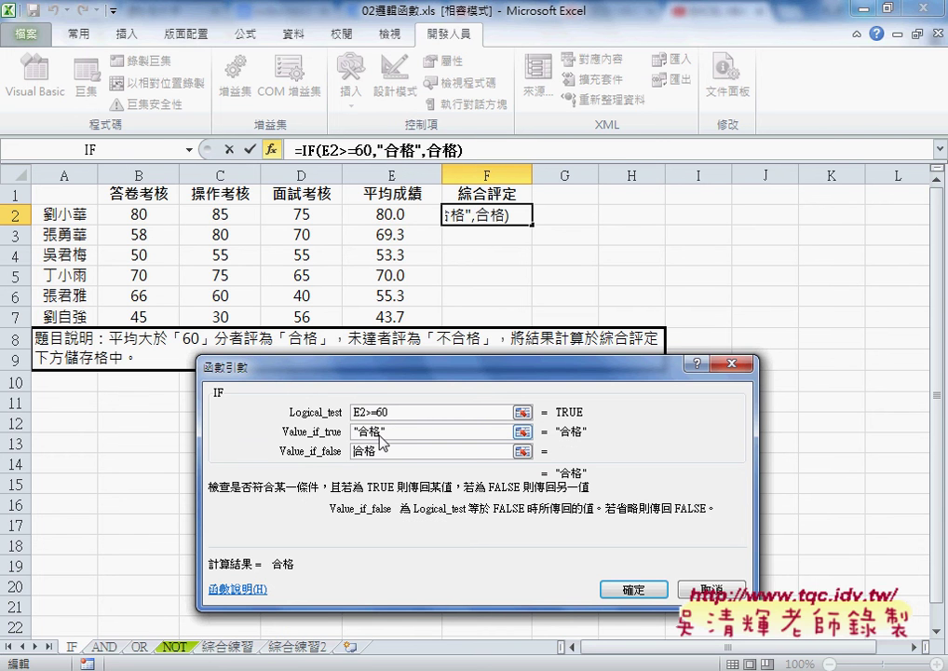
pyautogui.write('不')
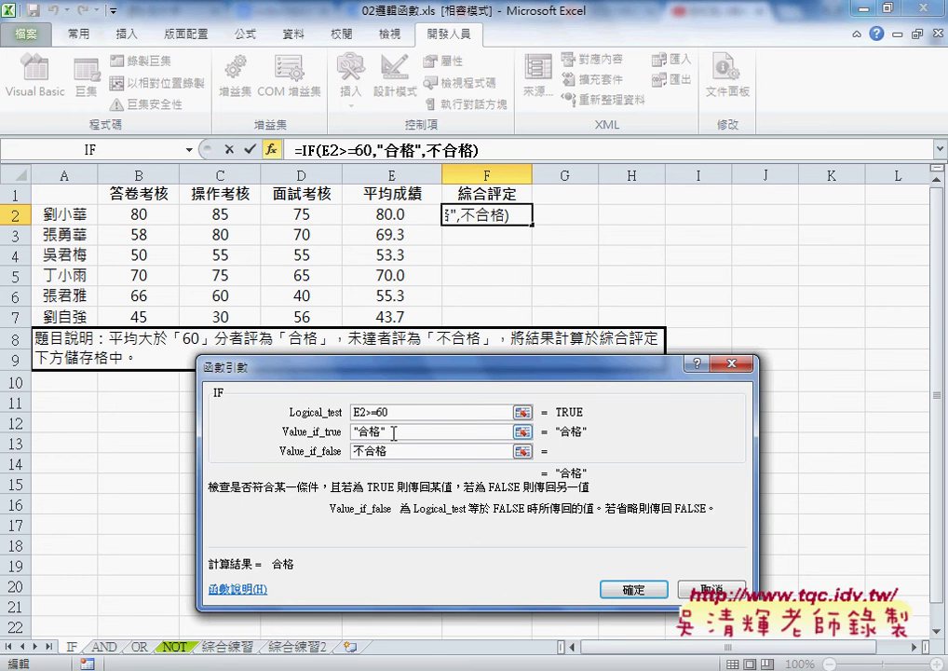
pyautogui.click(382, 434)
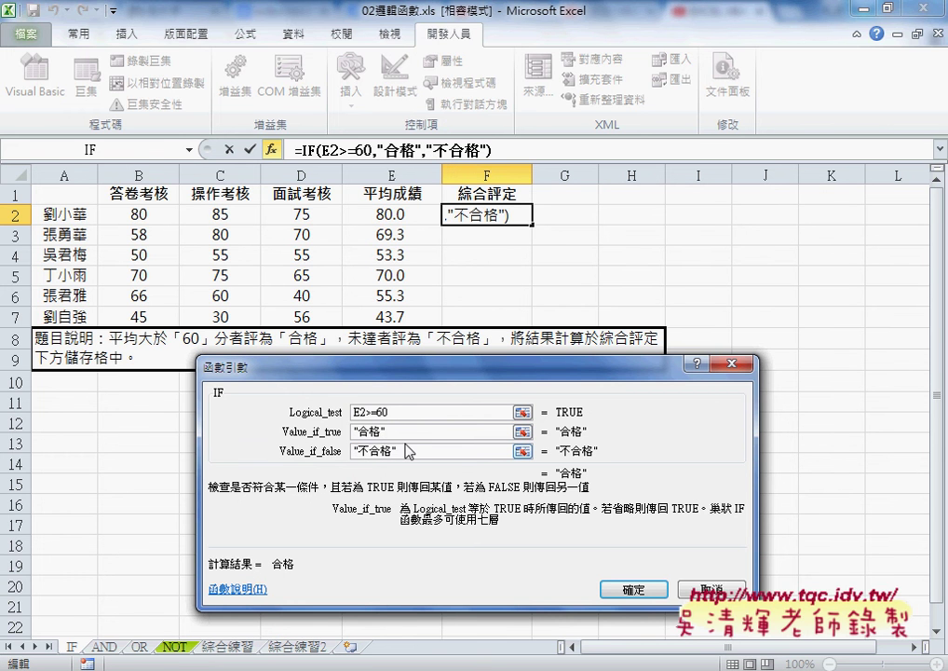
pyautogui.click(637, 595)
# Fill the IF formula down to F7, widen column G, and enter VBA in G1
pyautogui.moveTo(533, 225); pyautogui.dragTo(533, 317)
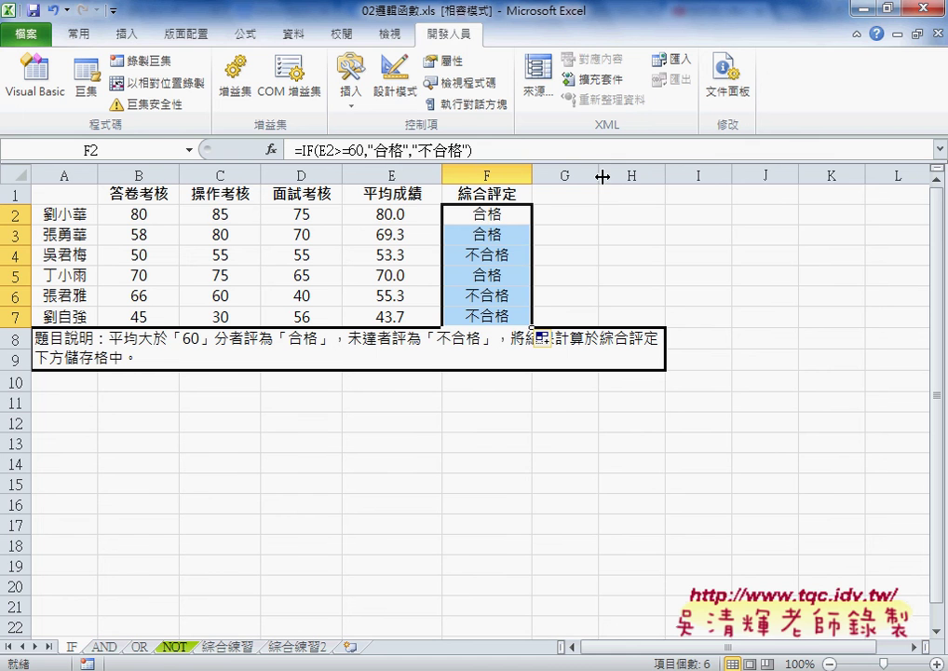
pyautogui.moveTo(599, 175); pyautogui.dragTo(612, 175)
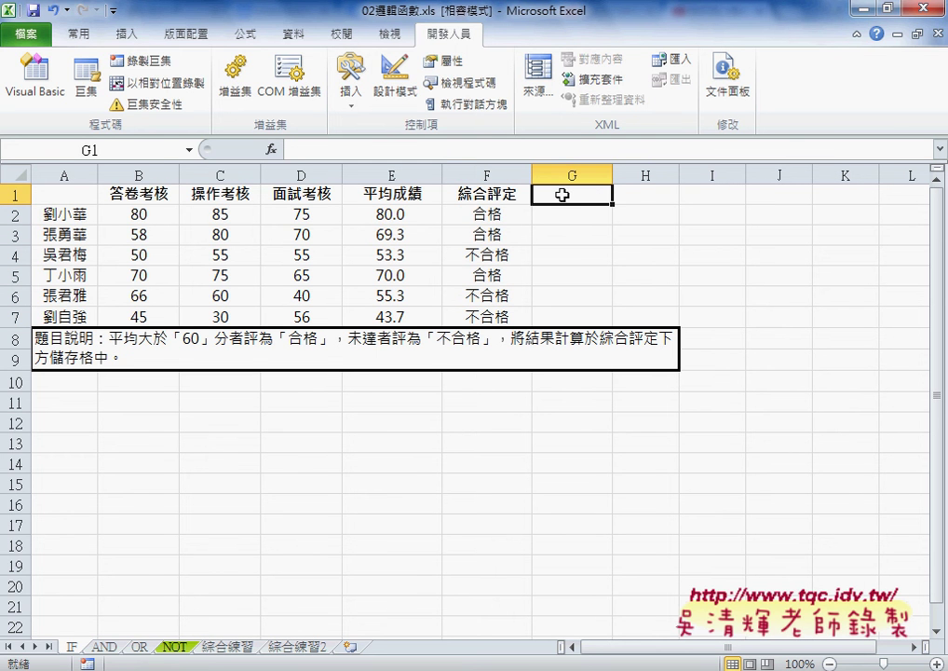
pyautogui.write('VBA')
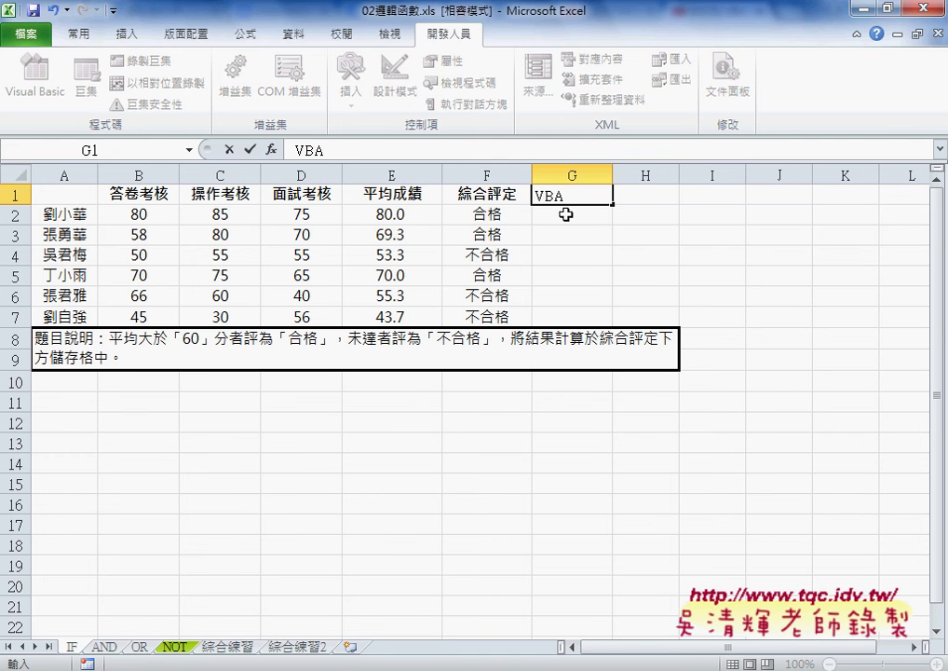
pyautogui.click(568, 213)
# Review the 合格/不合格 results in F2:F7 and F2's formula
pyautogui.moveTo(491, 214); pyautogui.dragTo(498, 319)
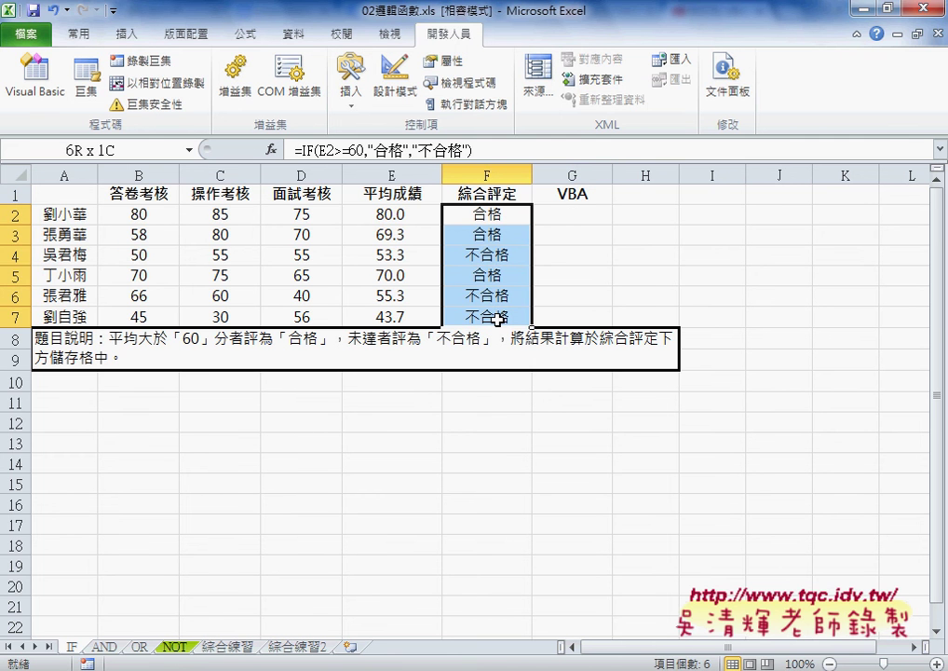
pyautogui.click(571, 213)
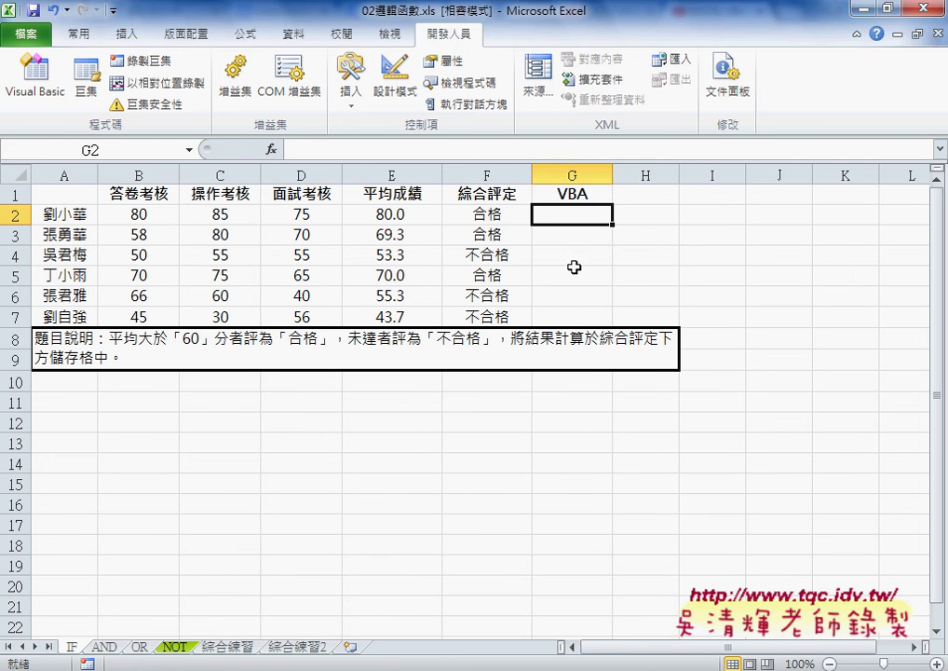
pyautogui.click(512, 208)
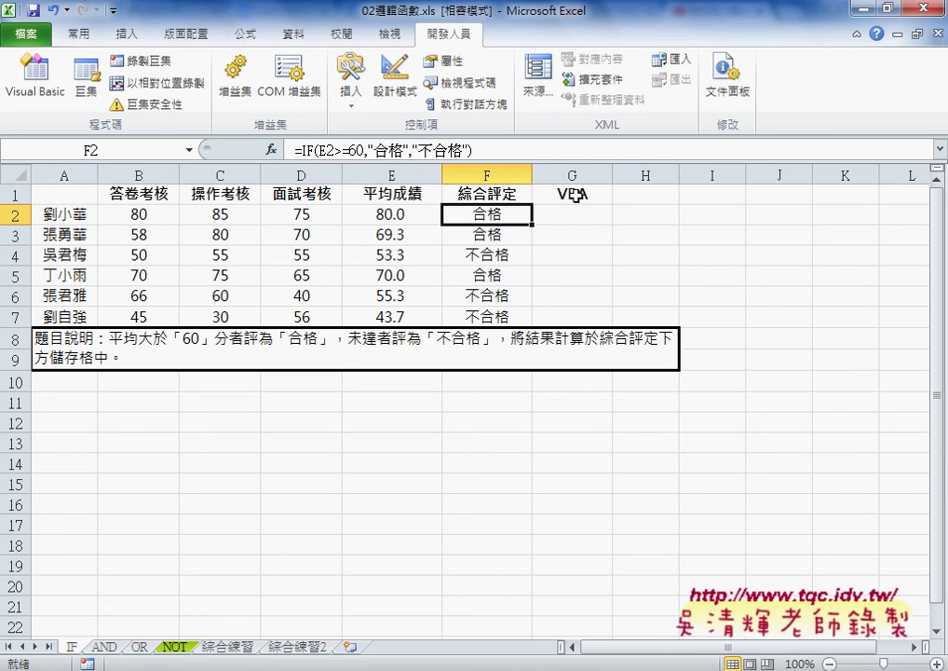
# Enter 自定函數 in H1 beside the VBA header, then recheck F2's IF formula
pyautogui.click(664, 195)
pyautogui.write('a')
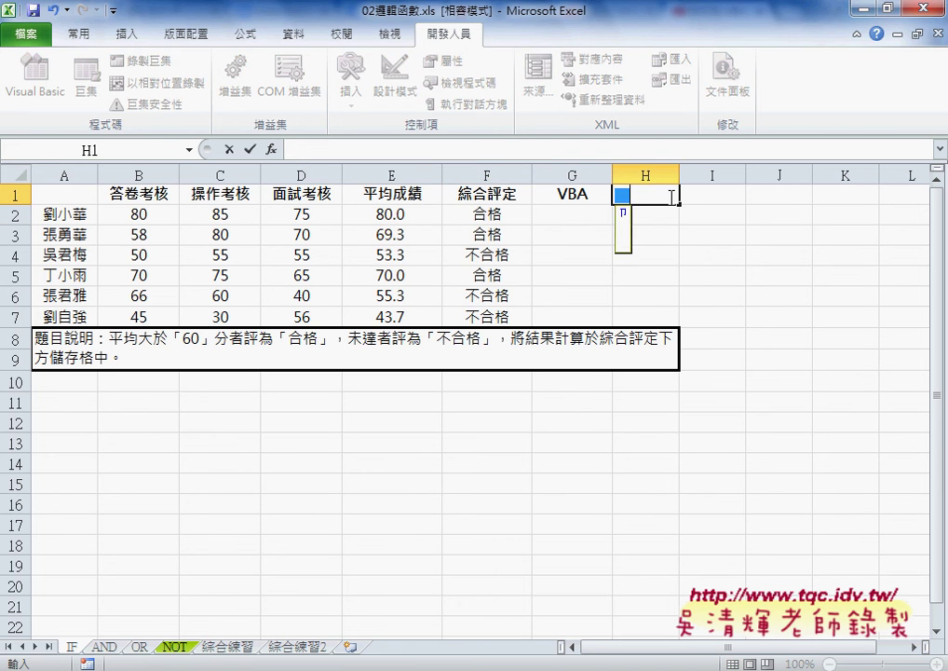
pyautogui.write('自')
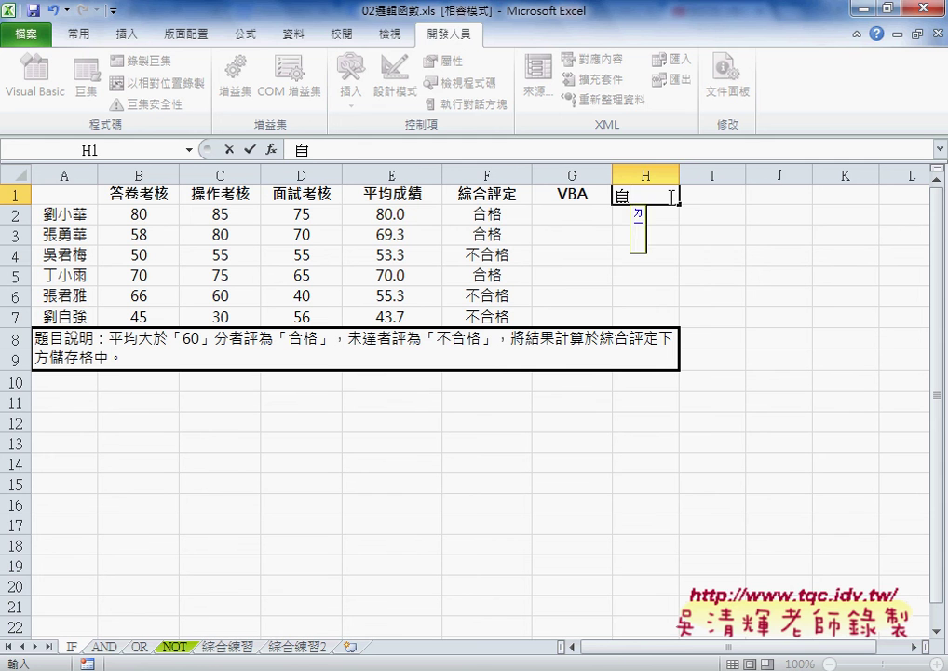
pyautogui.write('訂')
pyautogui.write('韓')
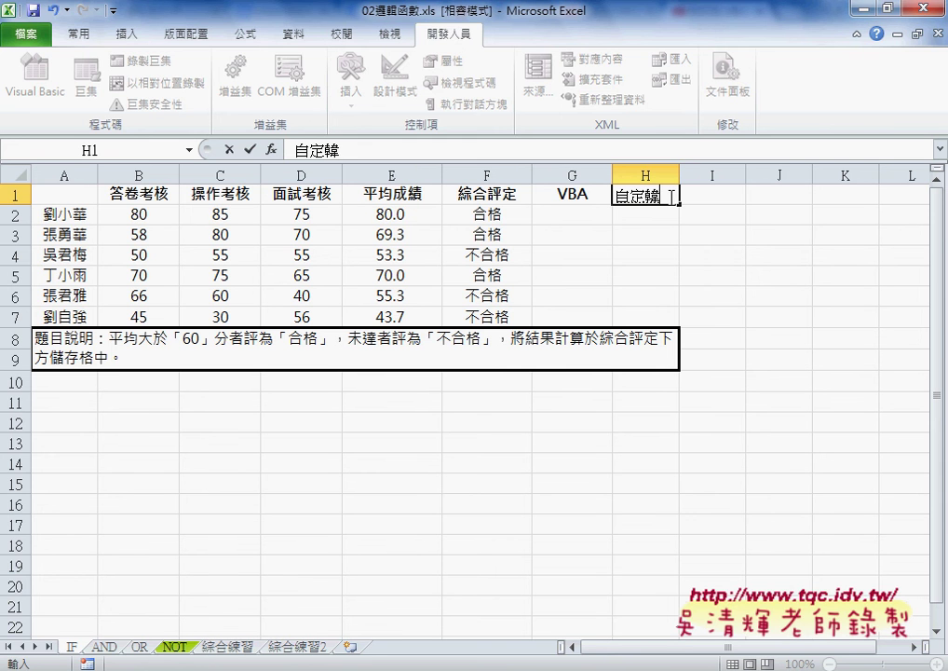
pyautogui.write('函數')
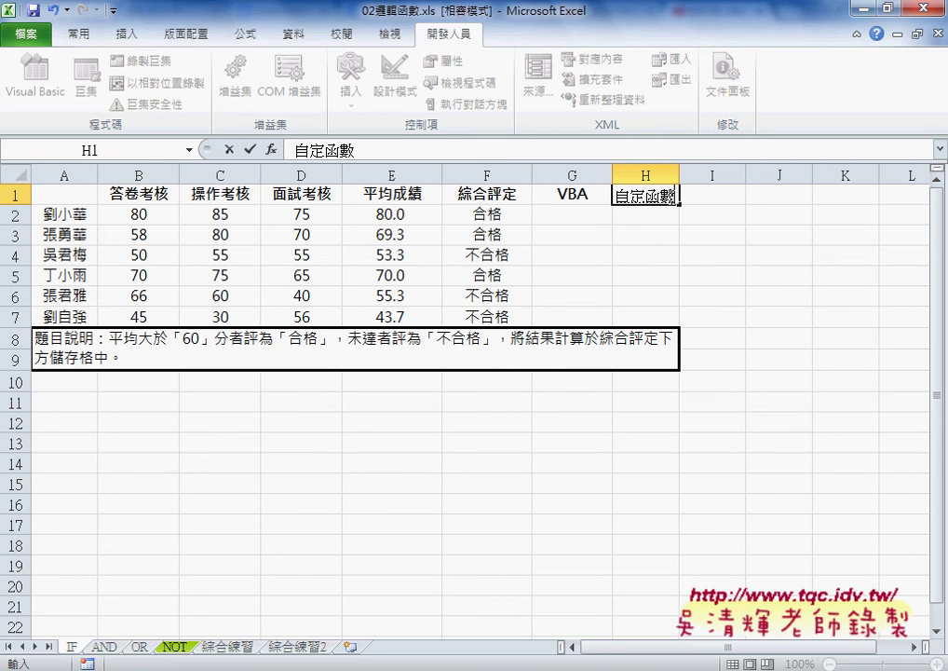
pyautogui.click(646, 252)
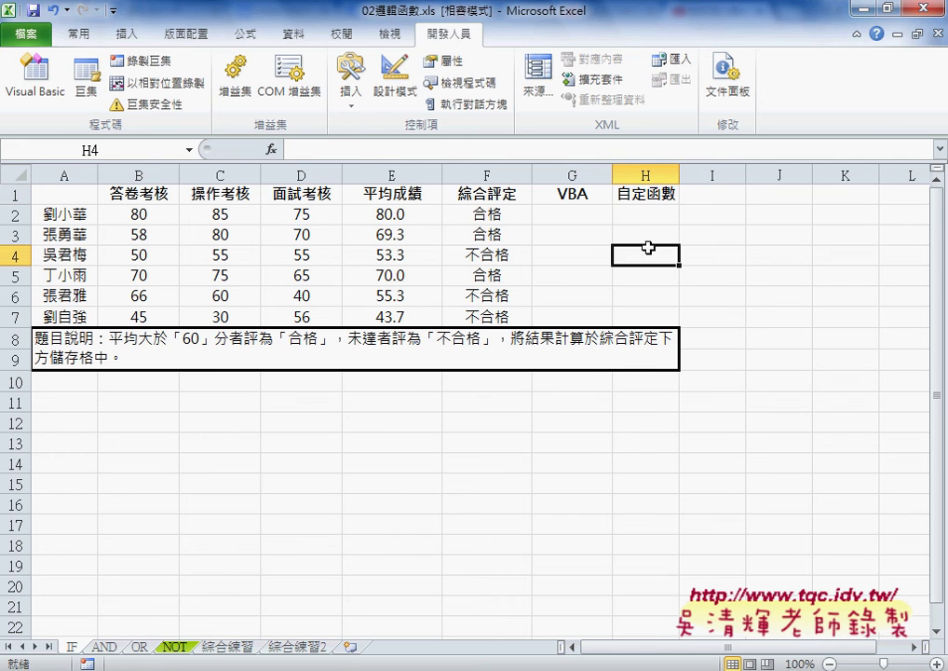
pyautogui.click(573, 217)
pyautogui.click(471, 214)
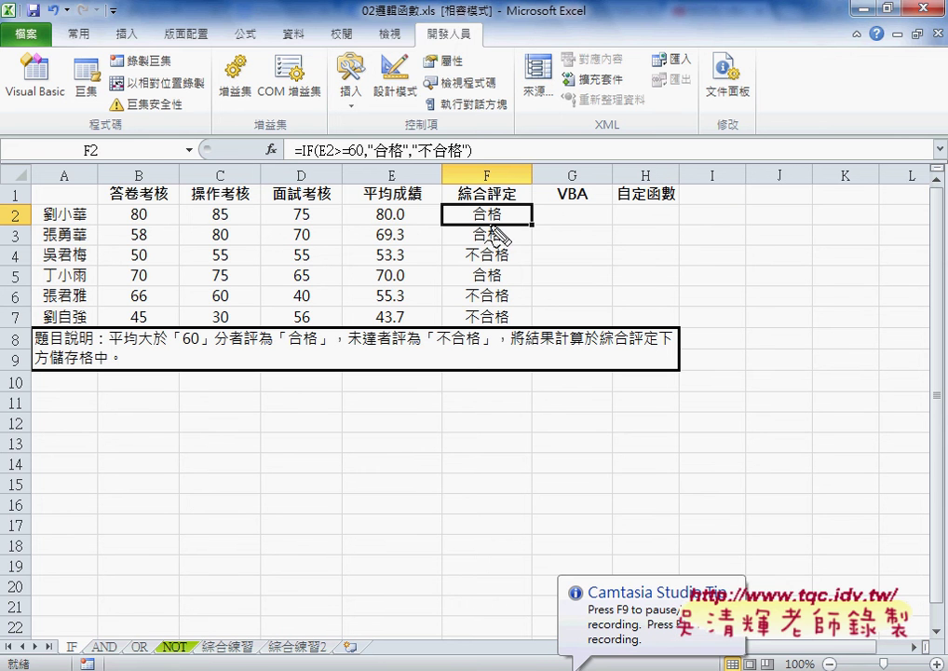
pyautogui.moveTo(363, 205); pyautogui.dragTo(371, 322)
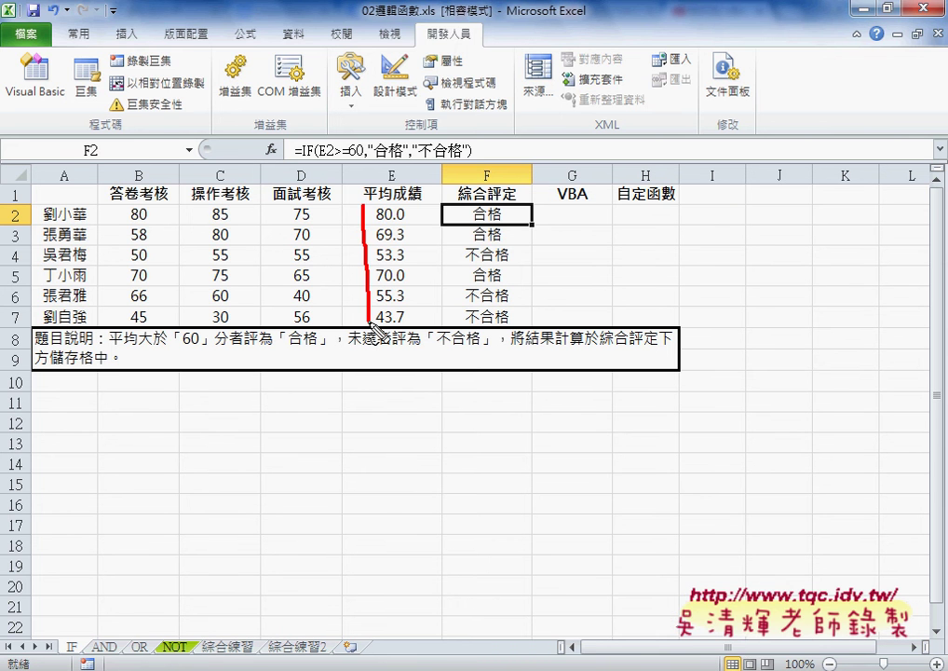
pyautogui.moveTo(368, 199); pyautogui.dragTo(407, 338)
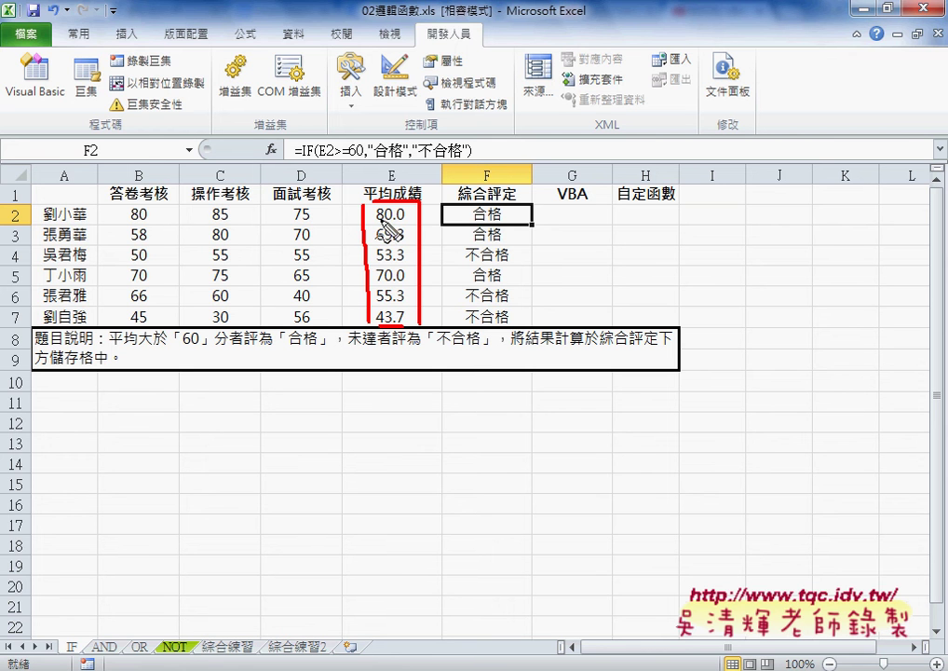
pyautogui.moveTo(377, 223); pyautogui.dragTo(403, 221)
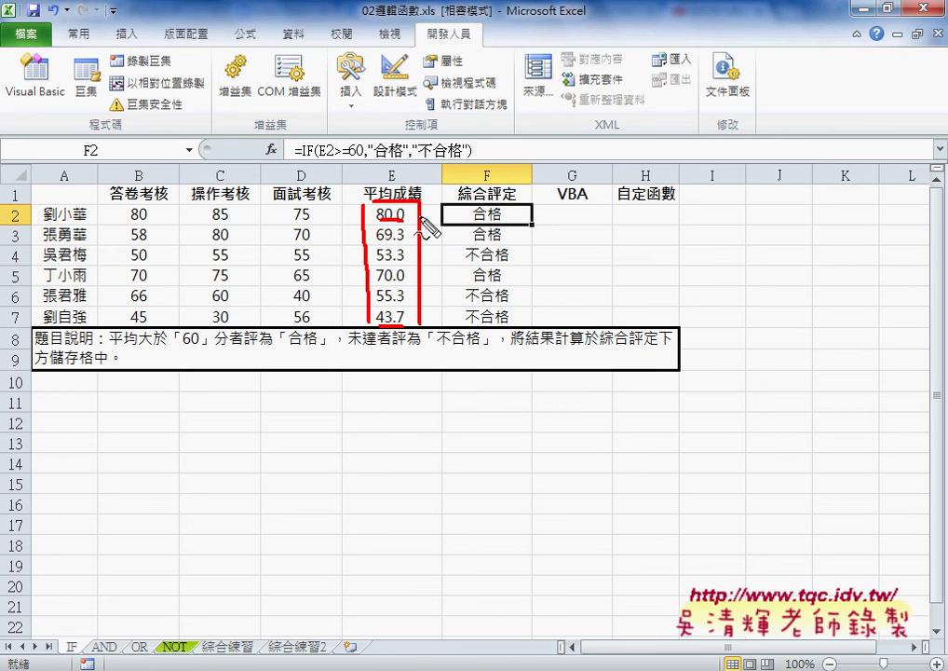
pyautogui.moveTo(376, 245); pyautogui.dragTo(406, 243)
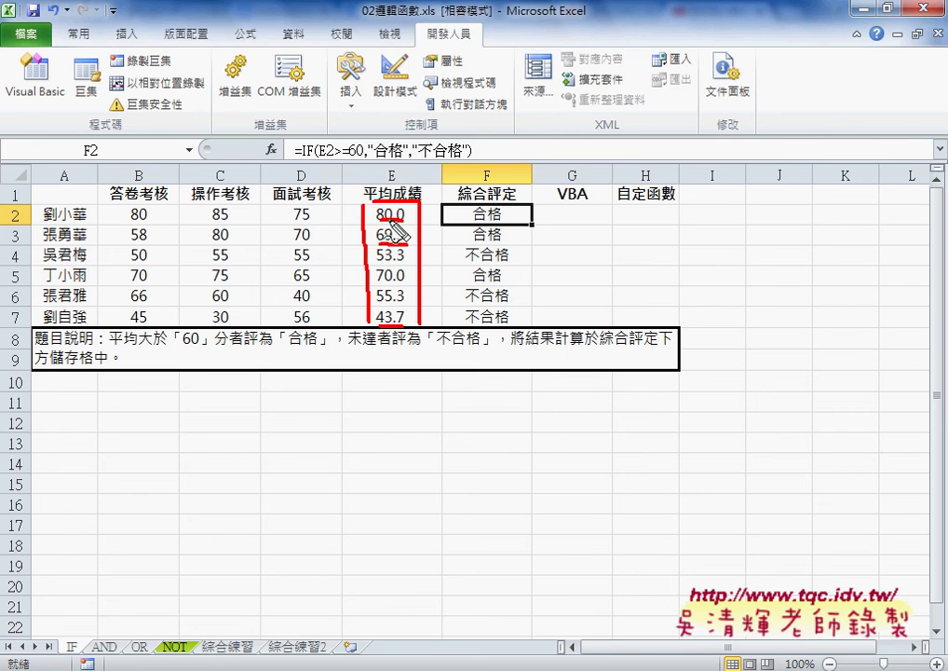